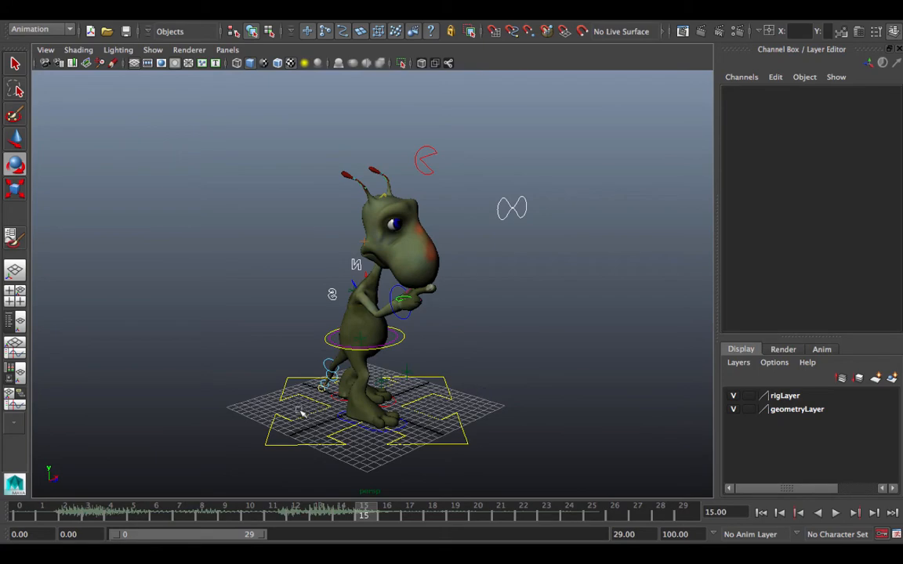
Review the neck control's existing animation around the character by playing it back and scrubbing with sound from frame 0 to frame 19
{"action": "left_click_drag", "start_coordinate": [301, 413], "coordinate": [240, 415], "text": "alt"}
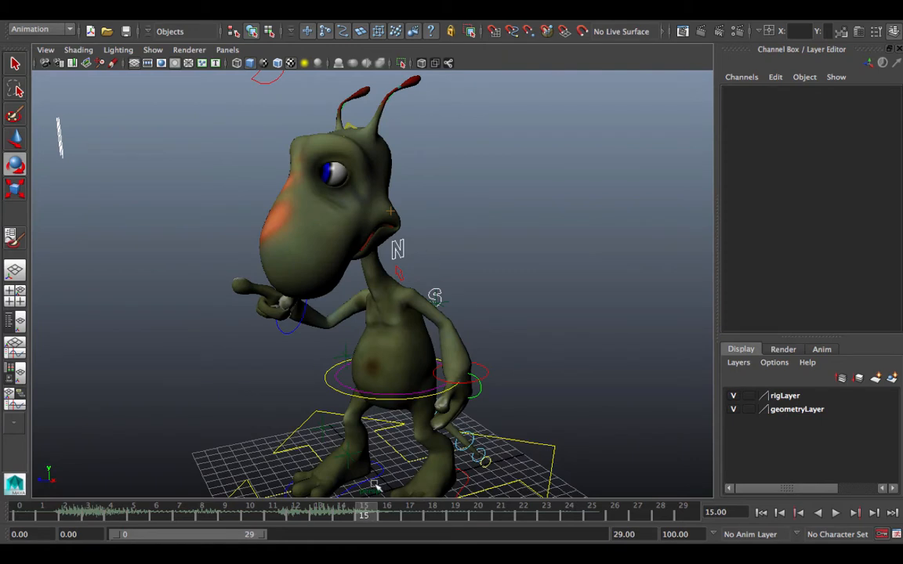
{"action": "right_click_drag", "start_coordinate": [500, 440], "coordinate": [422, 439], "text": "alt"}
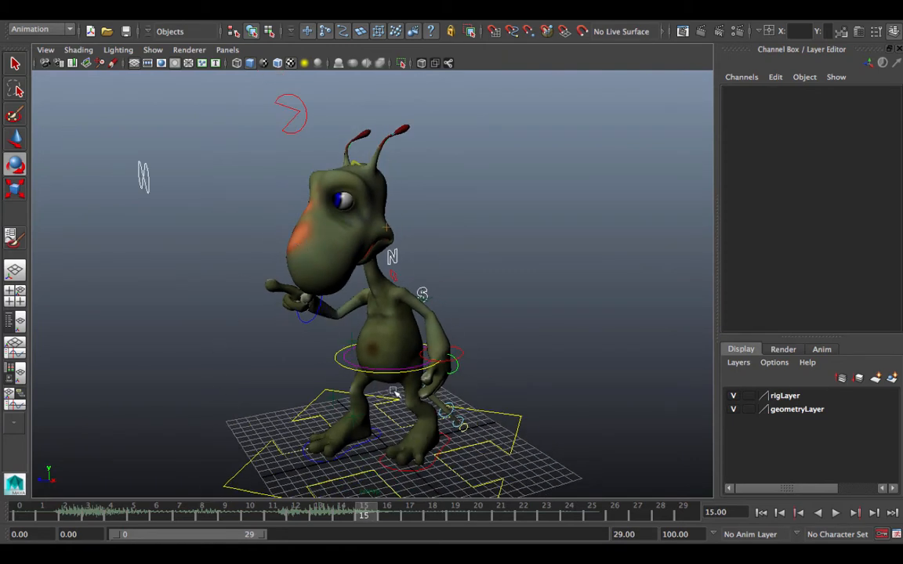
{"action": "left_click_drag", "start_coordinate": [225, 300], "coordinate": [169, 296], "text": "alt"}
{"action": "right_click_drag", "start_coordinate": [169, 296], "coordinate": [299, 316], "text": "alt"}
{"action": "left_click_drag", "start_coordinate": [299, 316], "coordinate": [445, 292], "text": "alt"}
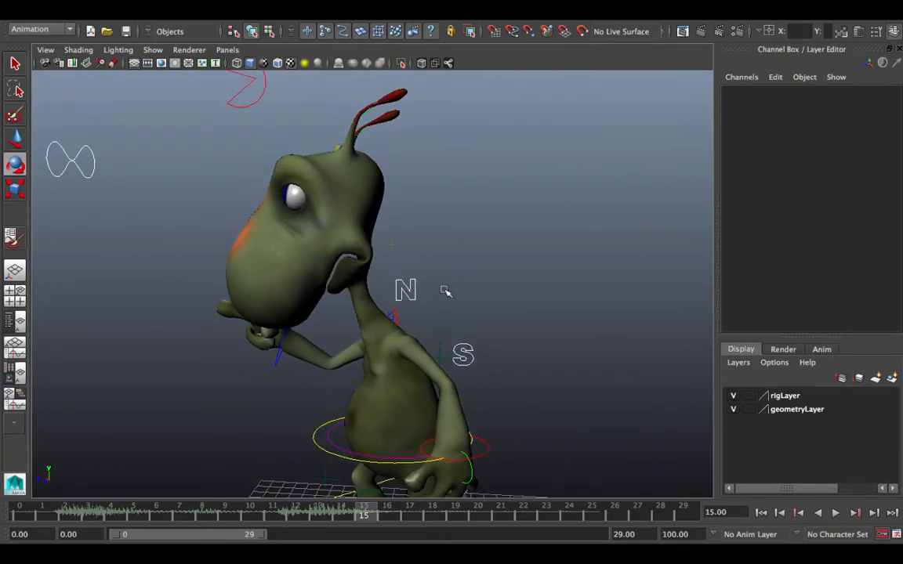
{"action": "left_click", "coordinate": [400, 277]}
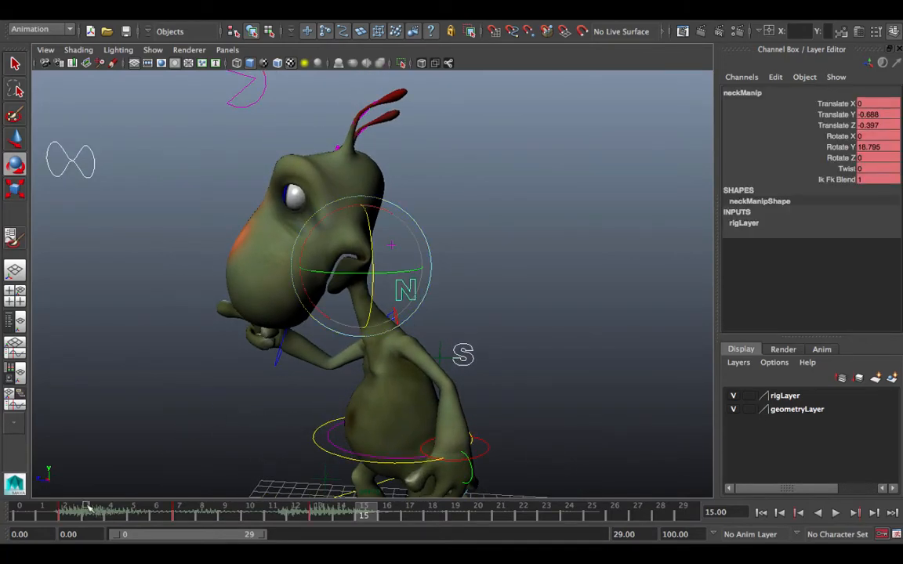
{"action": "key", "text": "alt+v"}
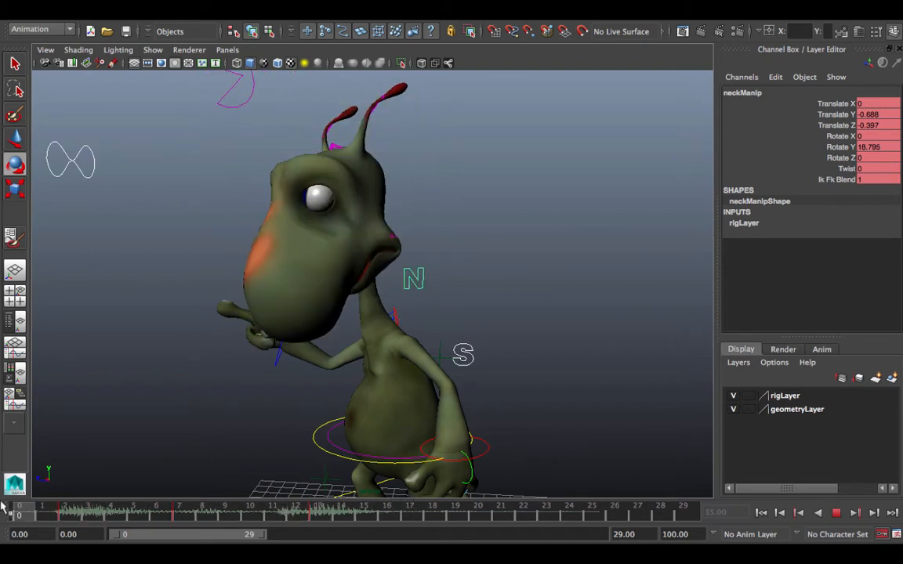
{"action": "key", "text": "alt+v"}
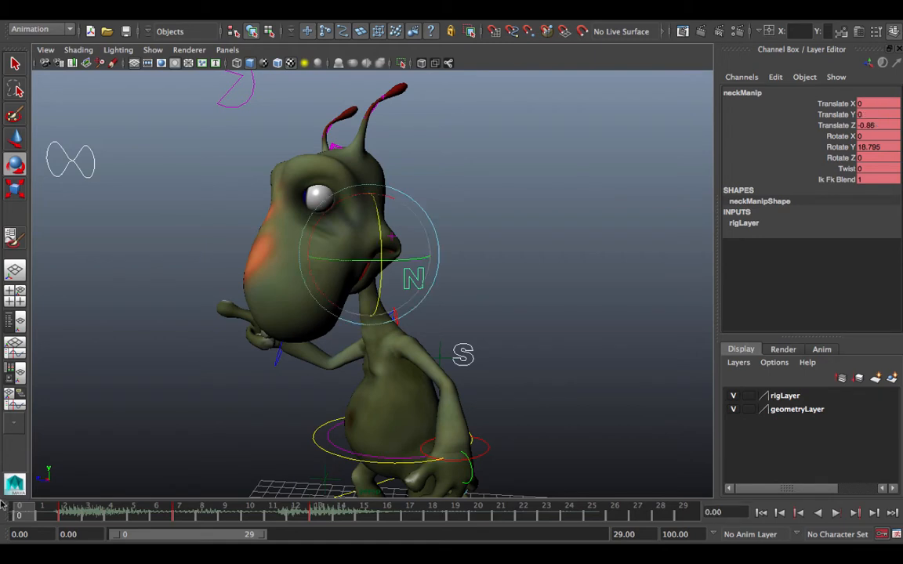
{"action": "left_click_drag", "start_coordinate": [39, 521], "coordinate": [61, 519]}
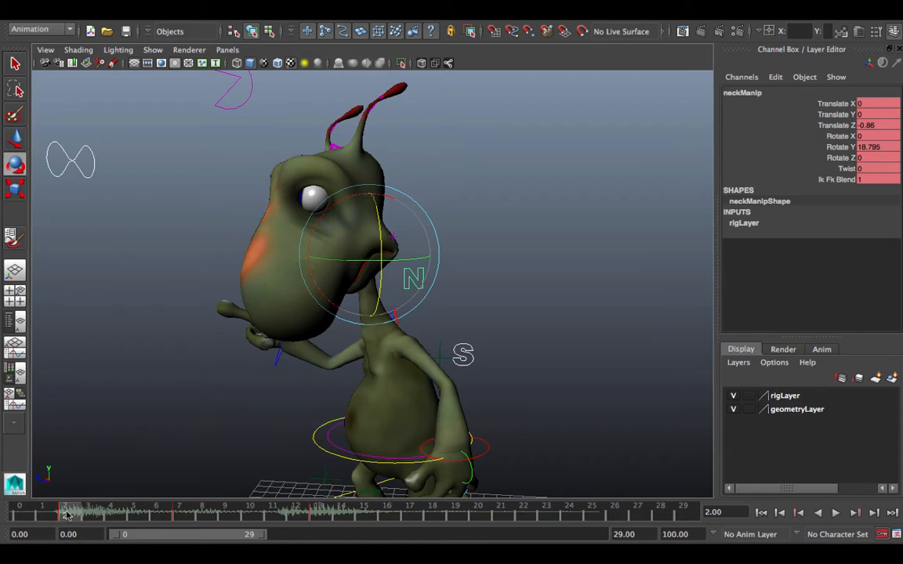
{"action": "mouse_move", "coordinate": [69, 516]}
{"action": "left_mouse_down"}
{"action": "mouse_move", "coordinate": [407, 508]}
{"action": "mouse_move", "coordinate": [92, 510]}
{"action": "mouse_move", "coordinate": [342, 508]}
{"action": "mouse_move", "coordinate": [452, 489]}
{"action": "mouse_move", "coordinate": [590, 484]}
{"action": "mouse_move", "coordinate": [372, 499]}
{"action": "mouse_move", "coordinate": [717, 489]}
{"action": "mouse_move", "coordinate": [96, 500]}
{"action": "mouse_move", "coordinate": [463, 496]}
{"action": "left_mouse_up"}
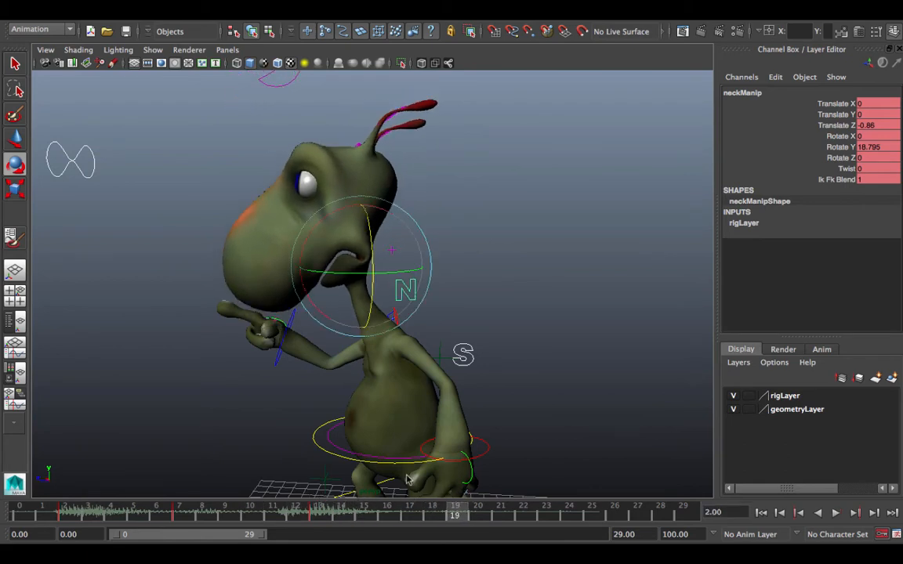
Select the head and scrub its existing rotation animation back to frame 0
{"action": "left_click", "coordinate": [495, 286]}
{"action": "left_click", "coordinate": [384, 248]}
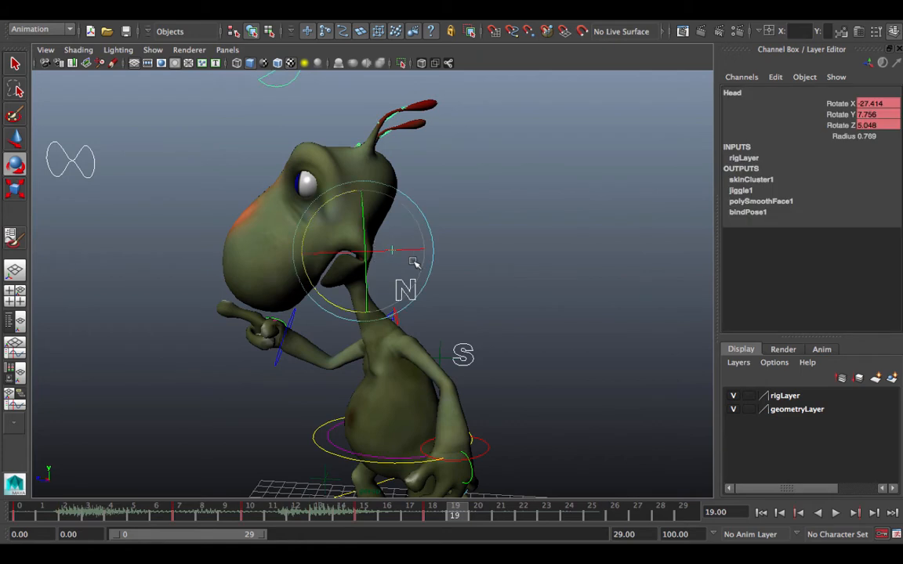
{"action": "mouse_move", "coordinate": [17, 517]}
{"action": "left_mouse_down"}
{"action": "mouse_move", "coordinate": [528, 490]}
{"action": "mouse_move", "coordinate": [6, 516]}
{"action": "left_mouse_up"}
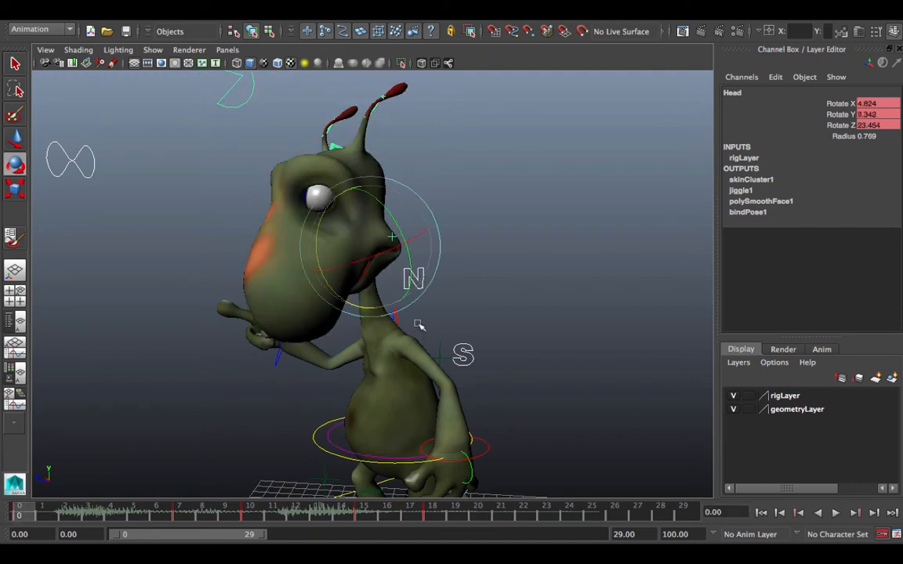
Delete all animation keys of the neck control in the Graph Editor
{"action": "left_click", "coordinate": [413, 278]}
{"action": "left_click", "coordinate": [251, 6]}
{"action": "mouse_move", "coordinate": [329, 47]}
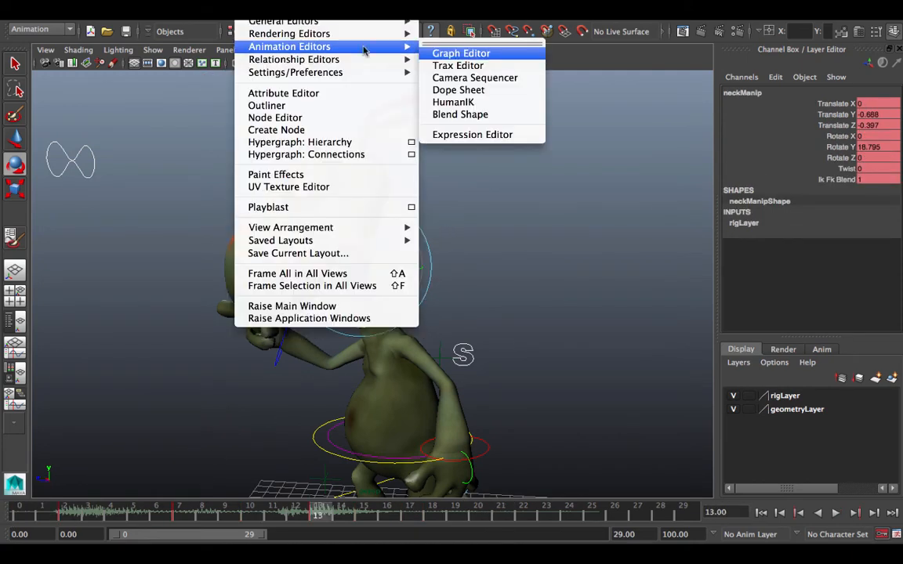
{"action": "left_click", "coordinate": [509, 55]}
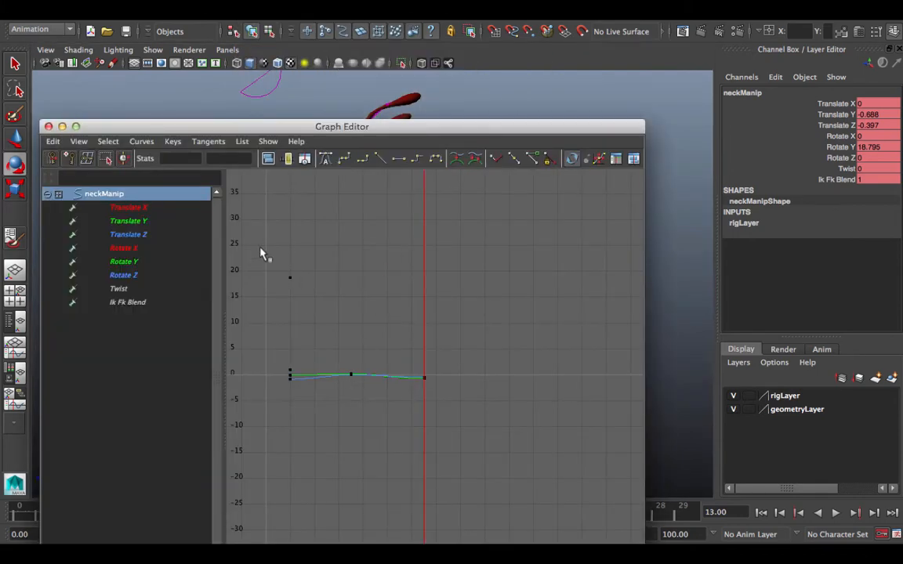
{"action": "left_click_drag", "start_coordinate": [263, 253], "coordinate": [436, 445]}
{"action": "key", "text": "Delete"}
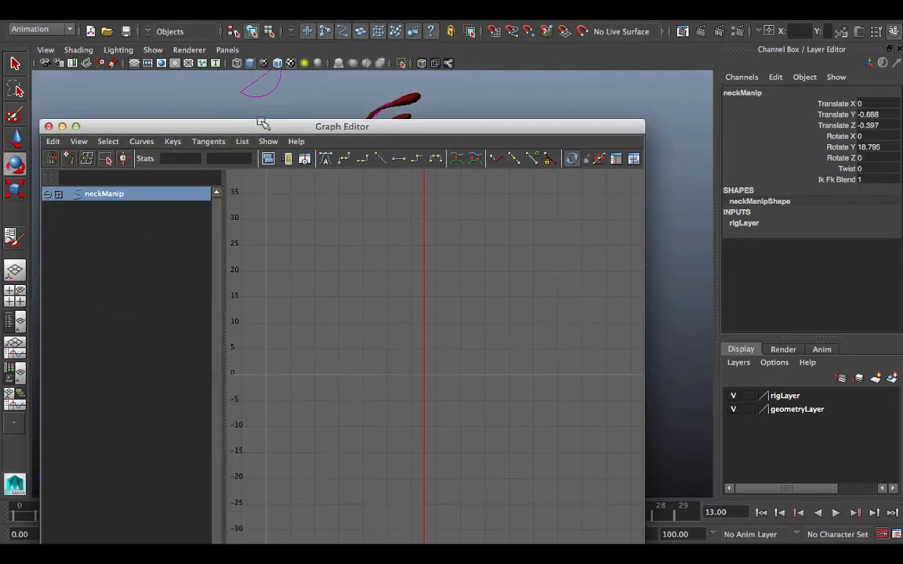
Delete all of the head's rotation keys and close the Graph Editor
{"action": "left_click_drag", "start_coordinate": [262, 123], "coordinate": [726, 110]}
{"action": "left_click", "coordinate": [134, 413]}
{"action": "left_click", "coordinate": [389, 247]}
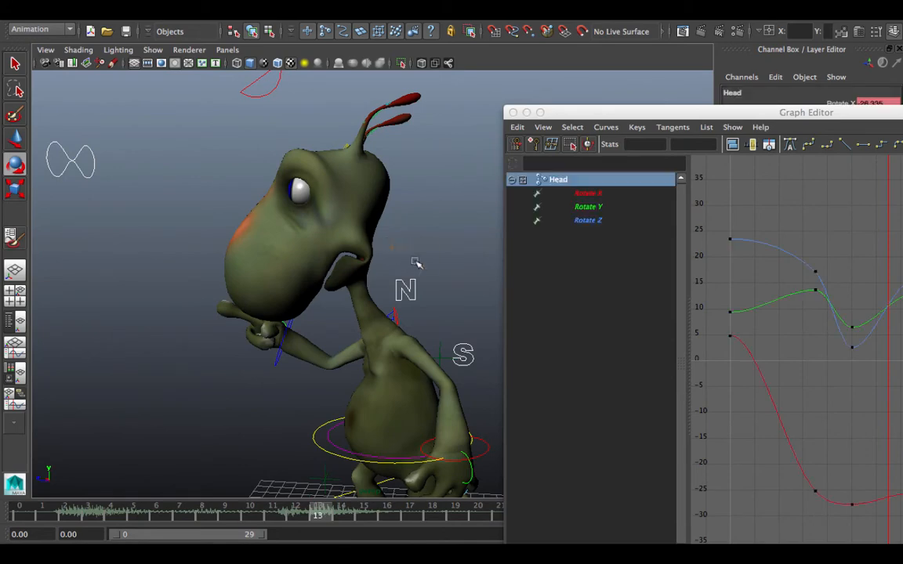
{"action": "key", "text": "e"}
{"action": "left_click_drag", "start_coordinate": [667, 116], "coordinate": [506, 69]}
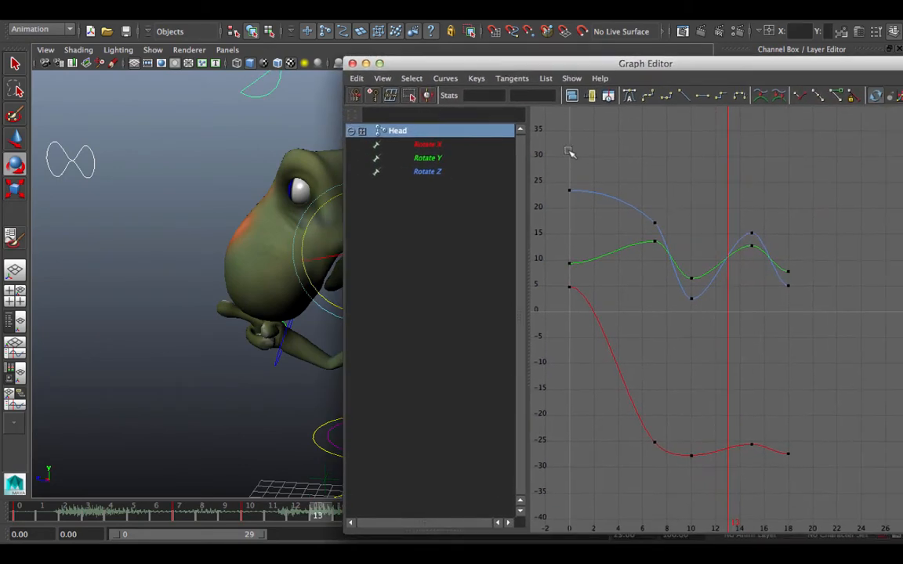
{"action": "left_click_drag", "start_coordinate": [569, 153], "coordinate": [854, 501]}
{"action": "key", "text": "Delete"}
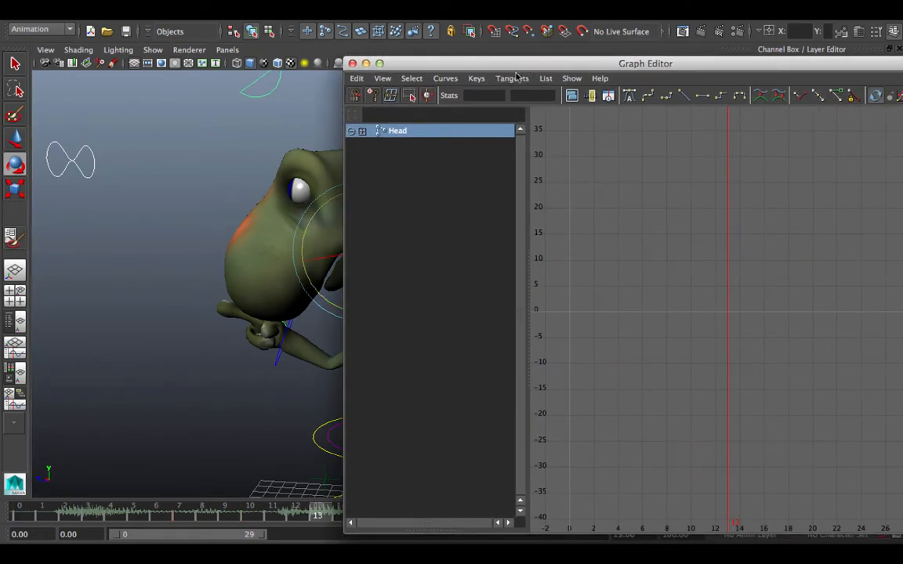
{"action": "left_click", "coordinate": [352, 64]}
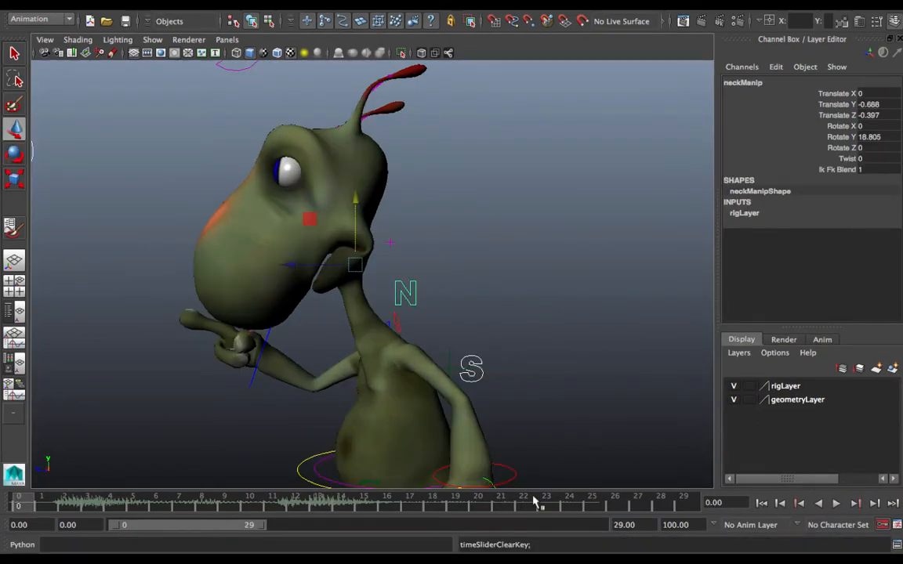
Lower the neck control to Translate Y -1.335 and Translate Z -0.5, and undo the trial rotation
{"action": "left_click_drag", "start_coordinate": [353, 204], "coordinate": [311, 277]}
{"action": "key", "text": "e"}
{"action": "key", "text": "ctrl+z"}
{"action": "key", "text": "ctrl+z"}
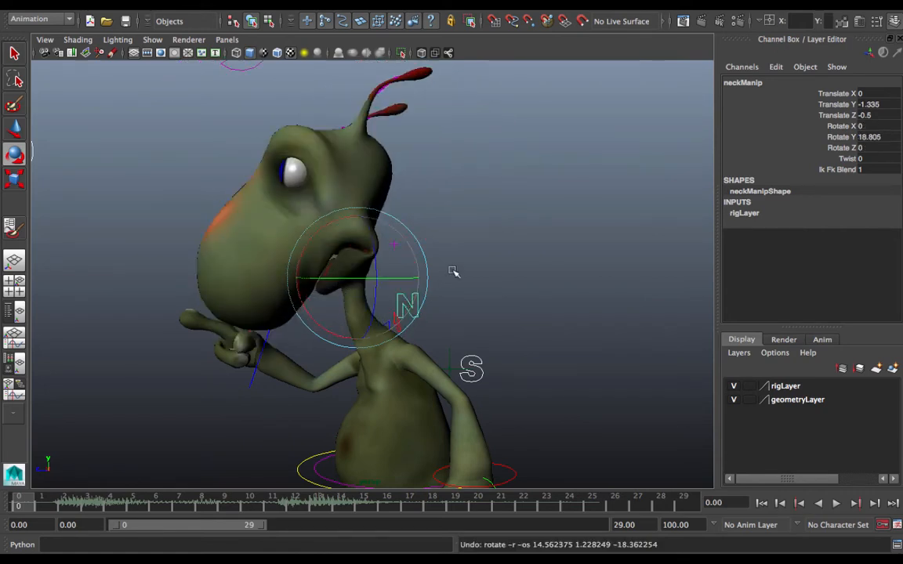
Try rotating the head joint freely and undo it
{"action": "left_click", "coordinate": [383, 242]}
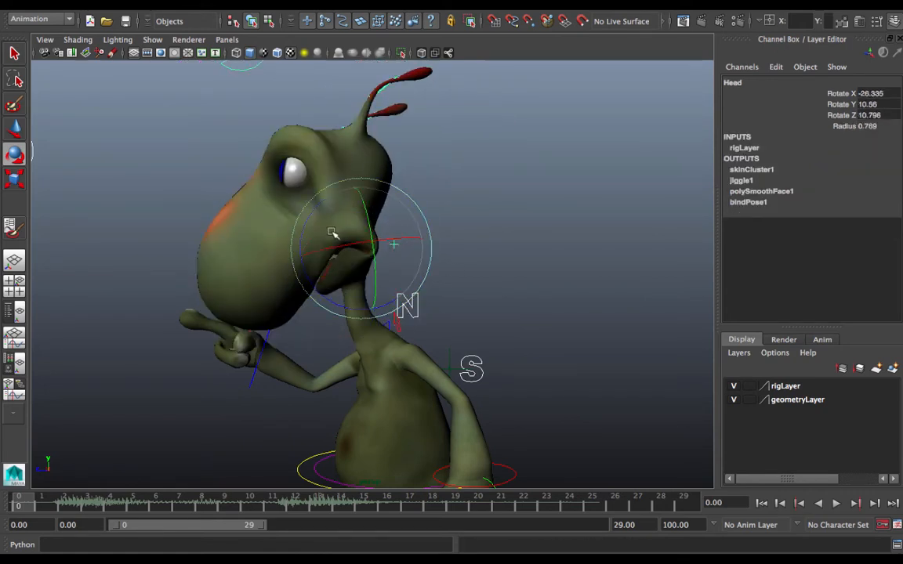
{"action": "mouse_move", "coordinate": [332, 233]}
{"action": "left_mouse_down"}
{"action": "mouse_move", "coordinate": [306, 225]}
{"action": "mouse_move", "coordinate": [322, 251]}
{"action": "mouse_move", "coordinate": [355, 227]}
{"action": "mouse_move", "coordinate": [333, 212]}
{"action": "mouse_move", "coordinate": [322, 218]}
{"action": "left_mouse_up"}
{"action": "key", "text": "ctrl+z"}
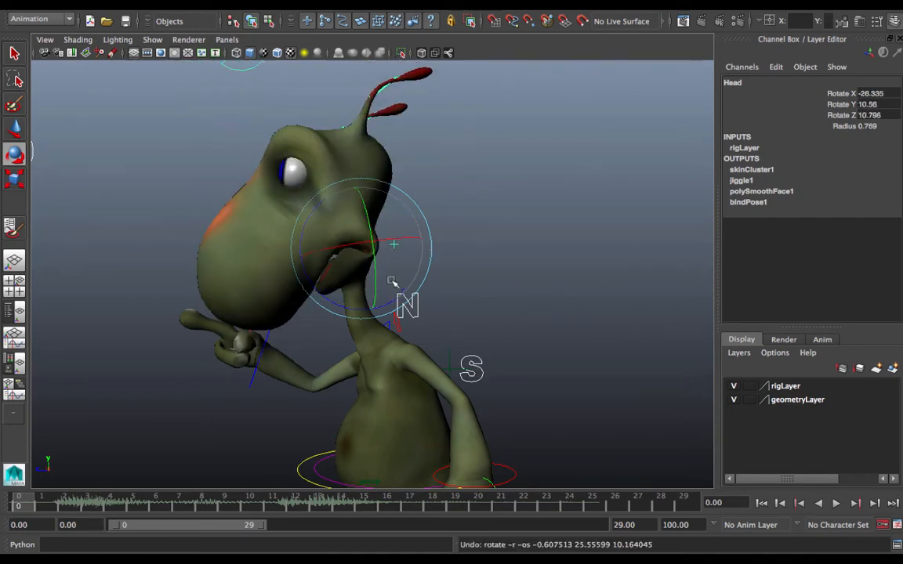
Try rotating the neck control freely and undo the rotation
{"action": "left_click_drag", "start_coordinate": [392, 282], "coordinate": [338, 322], "text": "alt"}
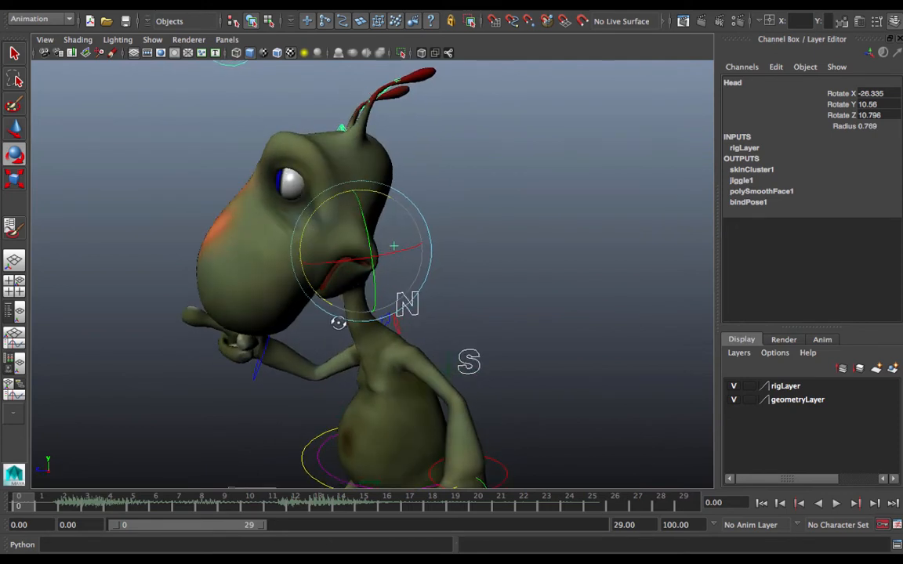
{"action": "left_click", "coordinate": [457, 304]}
{"action": "left_click_drag", "start_coordinate": [437, 312], "coordinate": [393, 304]}
{"action": "left_click_drag", "start_coordinate": [332, 262], "coordinate": [338, 318]}
{"action": "key", "text": "ctrl+z"}
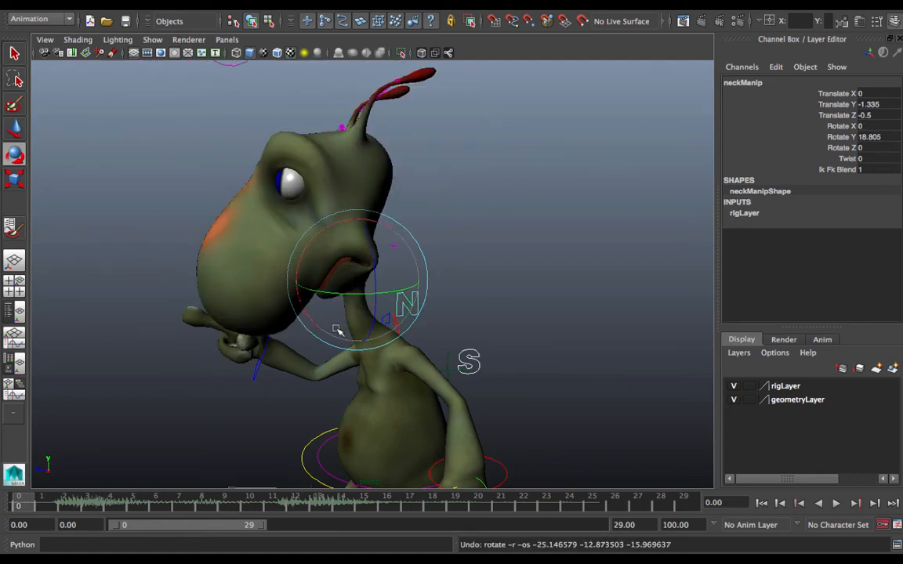
Try sliding the neck control along its Z axis and undo the move
{"action": "left_click_drag", "start_coordinate": [294, 355], "coordinate": [312, 355], "text": "alt"}
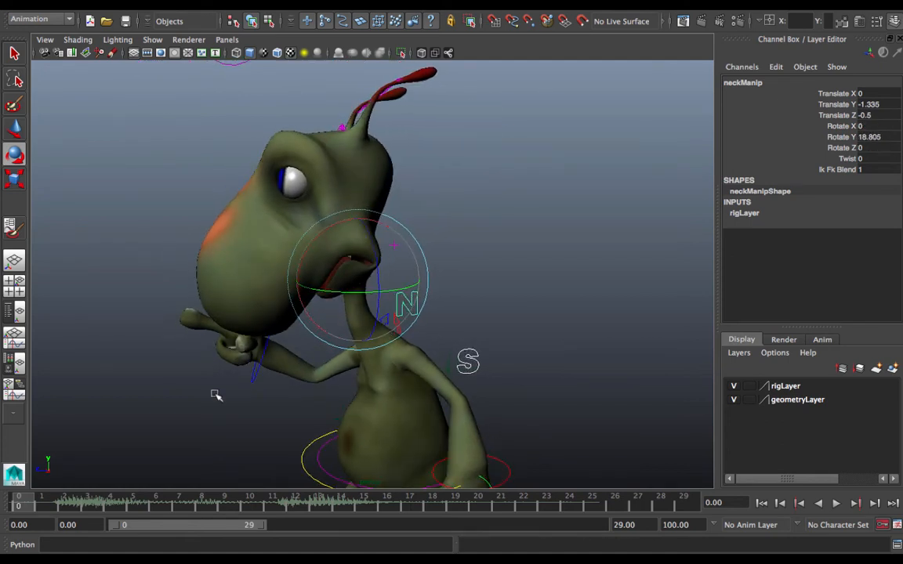
{"action": "key", "text": "w"}
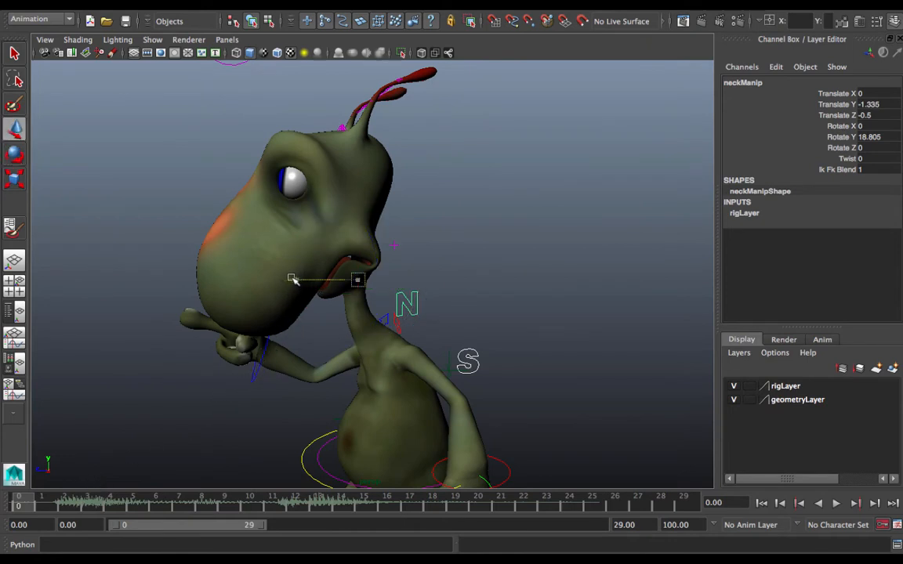
{"action": "mouse_move", "coordinate": [297, 283]}
{"action": "left_mouse_down"}
{"action": "mouse_move", "coordinate": [282, 282]}
{"action": "mouse_move", "coordinate": [306, 278]}
{"action": "mouse_move", "coordinate": [294, 290]}
{"action": "left_mouse_up"}
{"action": "key", "text": "ctrl+z"}
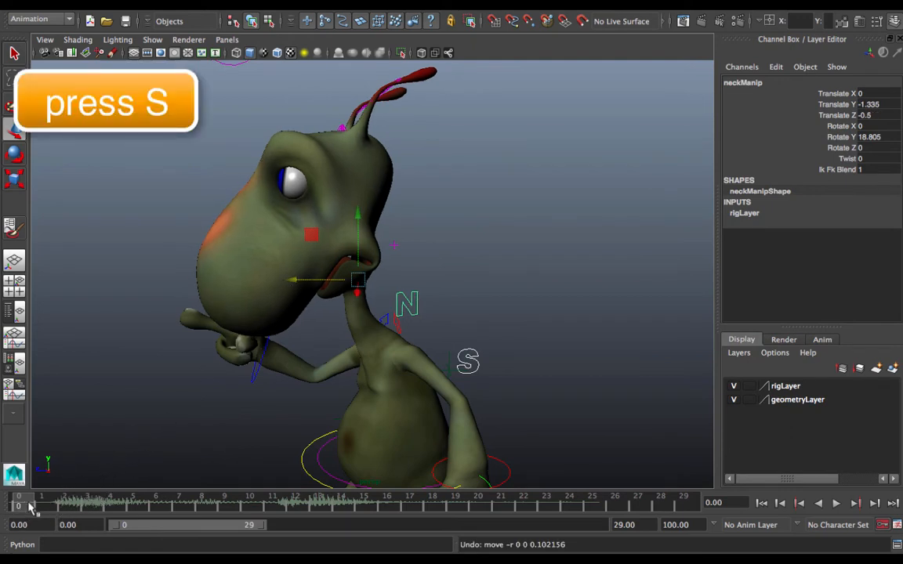
Key all of the neck control's channels at frame 0 and scrub the audio through the first frames
{"action": "key", "text": "s"}
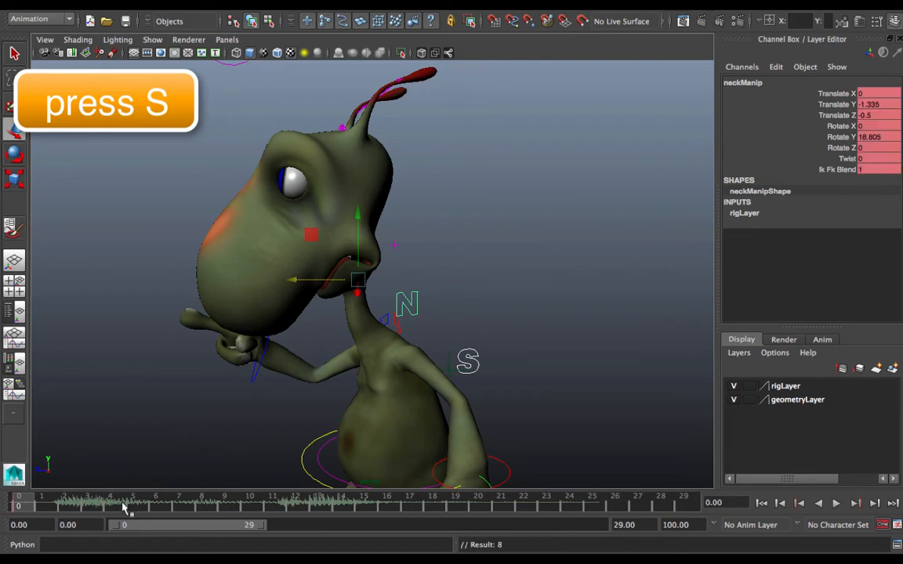
{"action": "key", "text": "alt+v"}
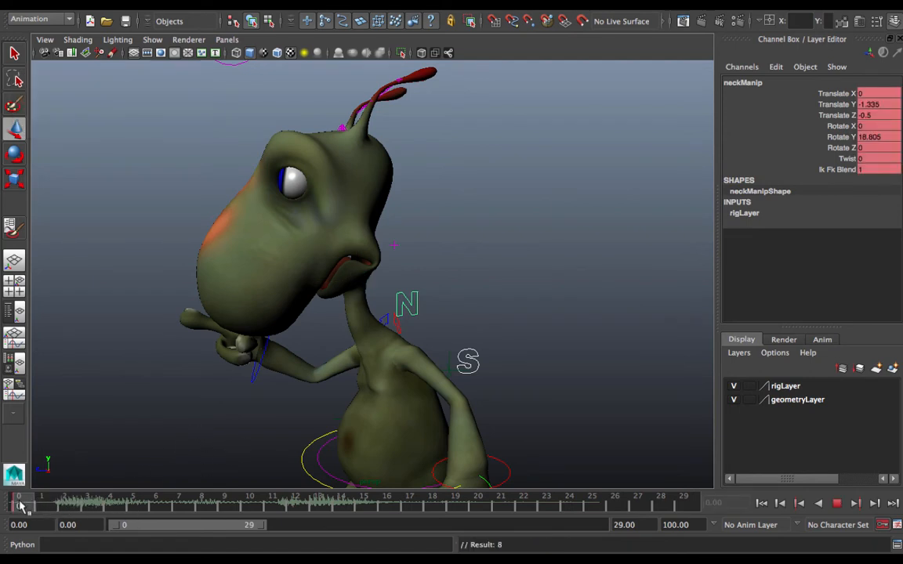
{"action": "key", "text": "alt+v"}
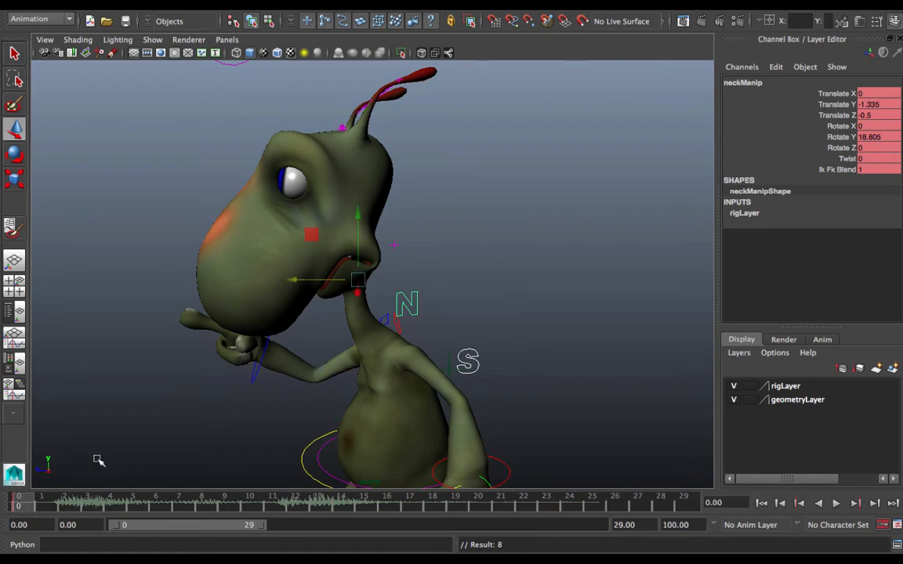
{"action": "key", "text": "alt+v"}
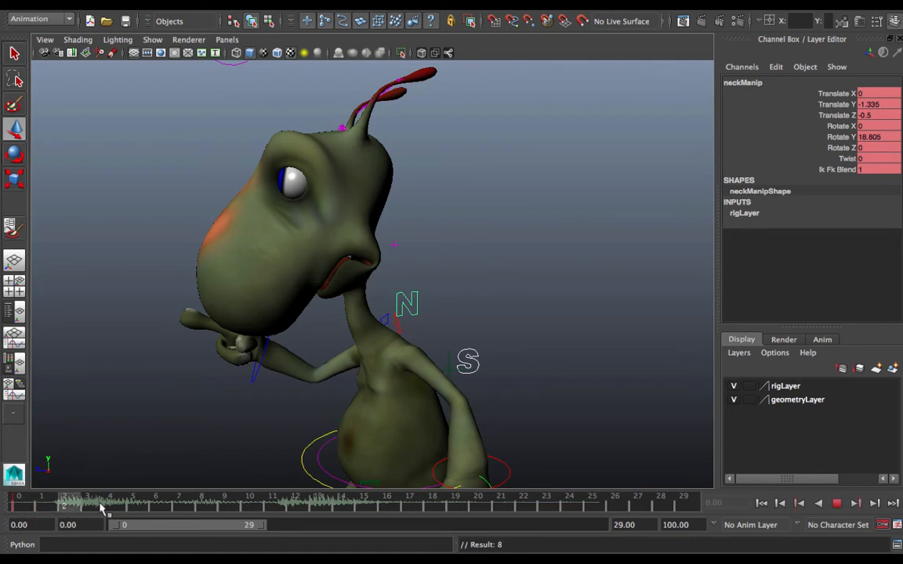
{"action": "key", "text": "alt+v"}
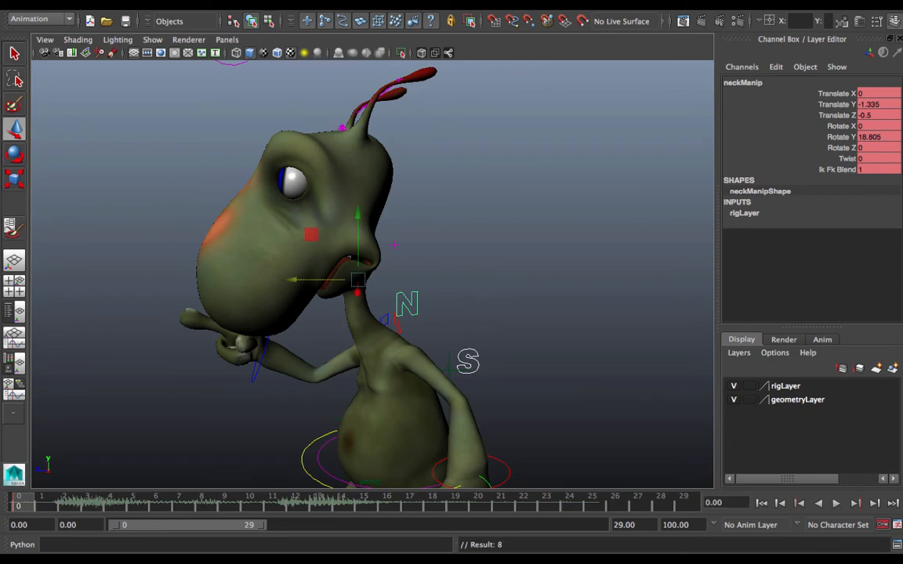
{"action": "key", "text": "alt+v"}
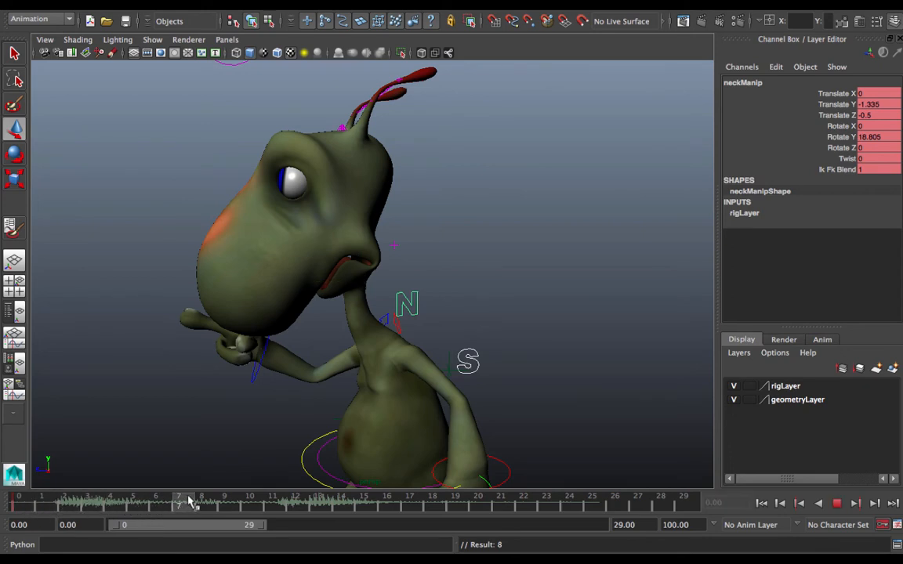
At frame 6, push the neck control forward to Translate Z 0.112
{"action": "mouse_move", "coordinate": [148, 498]}
{"action": "left_mouse_down"}
{"action": "mouse_move", "coordinate": [15, 507]}
{"action": "mouse_move", "coordinate": [155, 507]}
{"action": "left_mouse_up"}
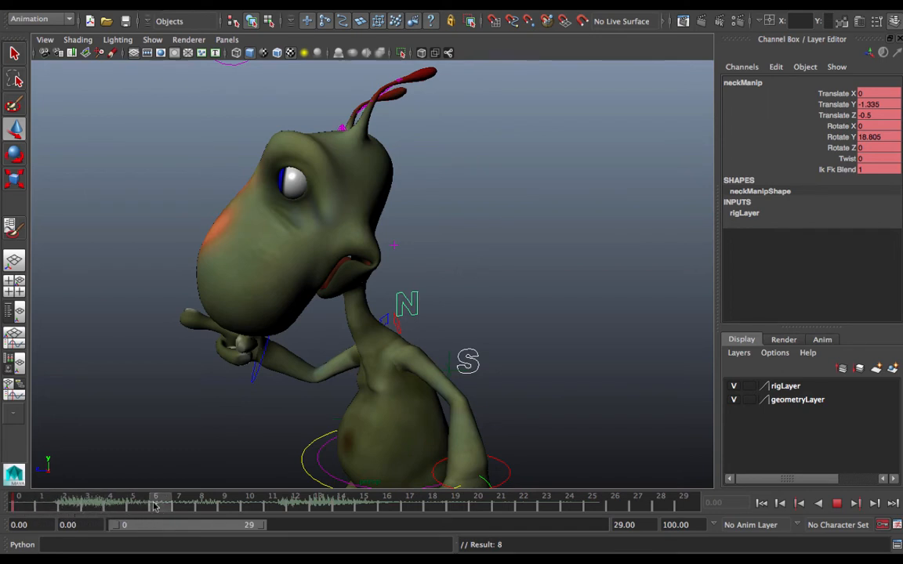
{"action": "left_click_drag", "start_coordinate": [292, 282], "coordinate": [280, 287]}
{"action": "key", "text": "alt+v"}
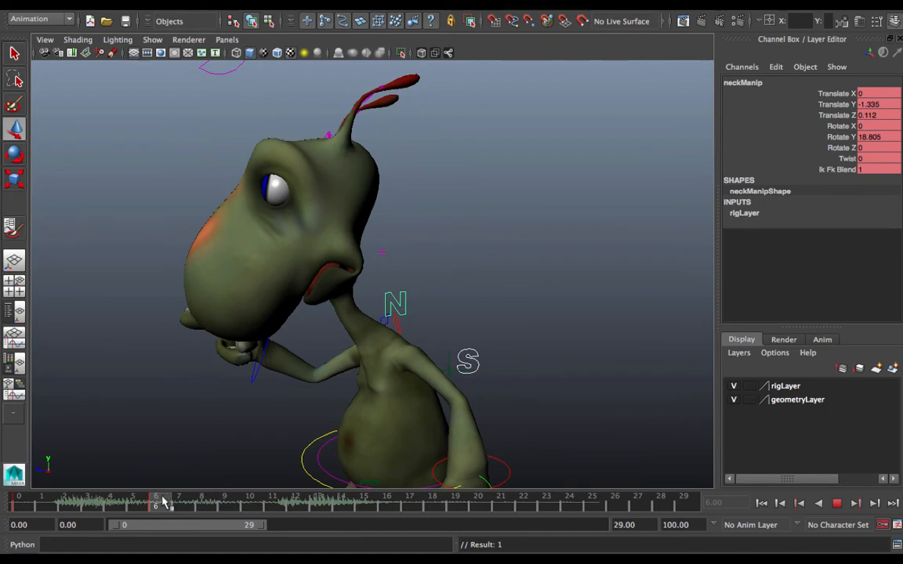
At frame 9, pull the neck control back to Translate Z -0.228
{"action": "left_click_drag", "start_coordinate": [163, 498], "coordinate": [226, 503]}
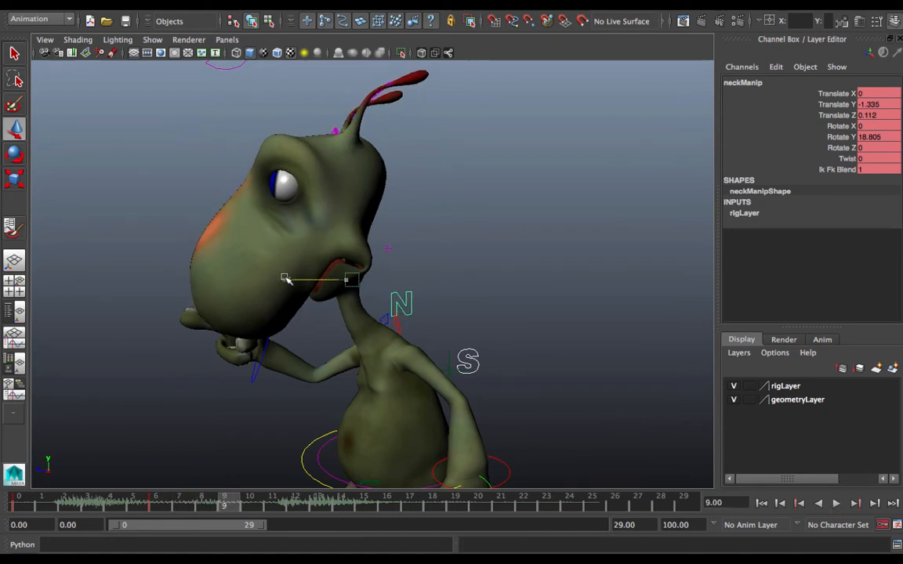
{"action": "left_click_drag", "start_coordinate": [285, 279], "coordinate": [234, 450]}
{"action": "key", "text": "alt+v"}
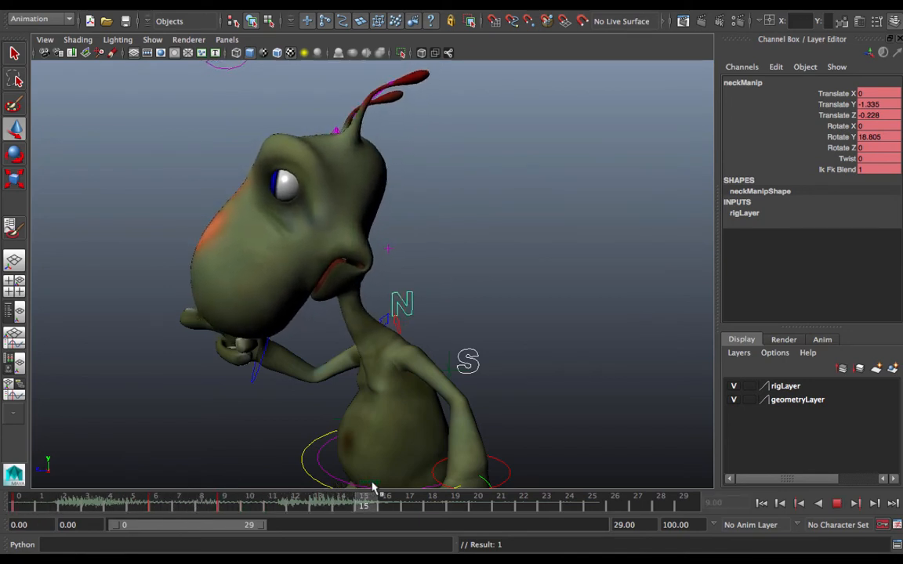
At frame 18, push the neck control forward to Translate Z 0.214 and check the motion from the start
{"action": "key", "text": "alt+v"}
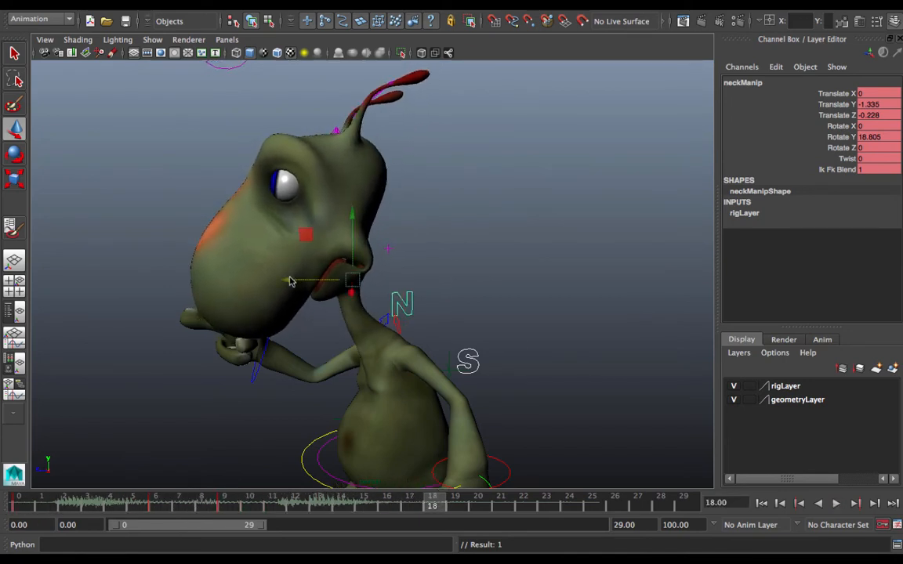
{"action": "left_click_drag", "start_coordinate": [289, 282], "coordinate": [282, 283]}
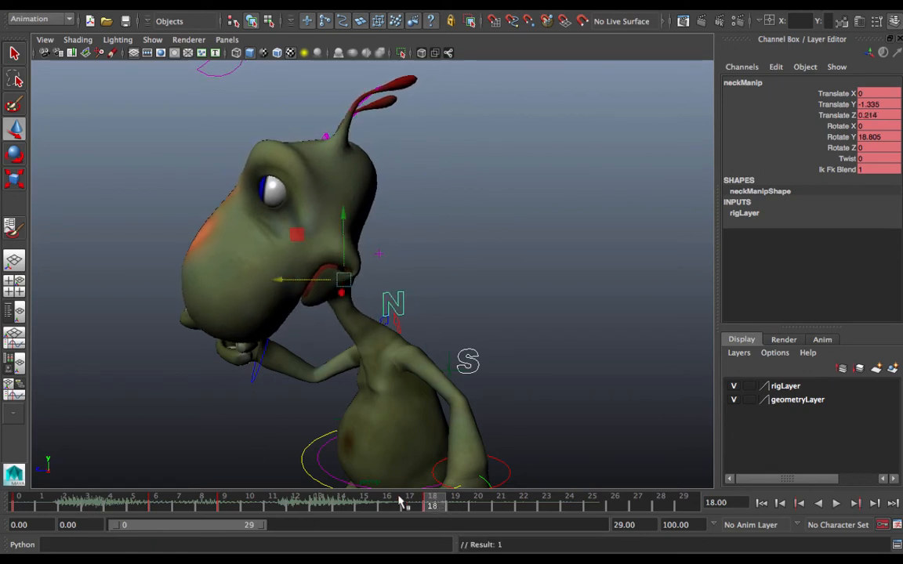
{"action": "key", "text": "alt+v"}
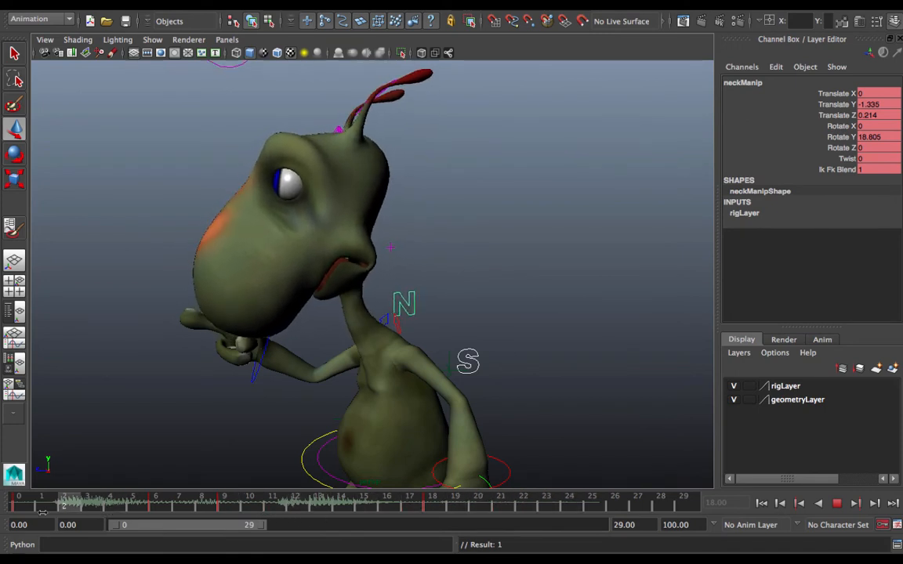
{"action": "key", "text": "alt+v"}
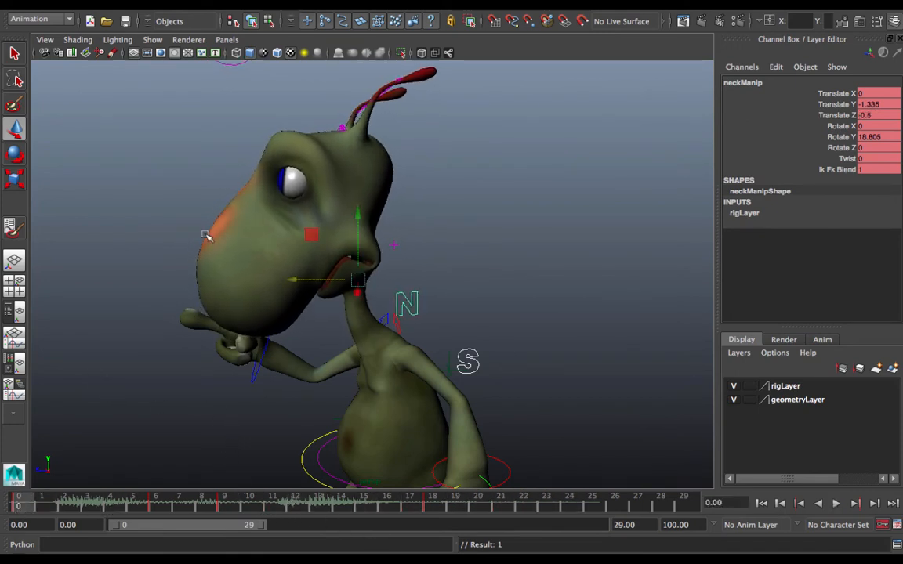
Review the neck motion with the audio from a front three-quarter view, focusing on frames 0 to 6
{"action": "left_click_drag", "start_coordinate": [181, 229], "coordinate": [276, 248], "text": "alt"}
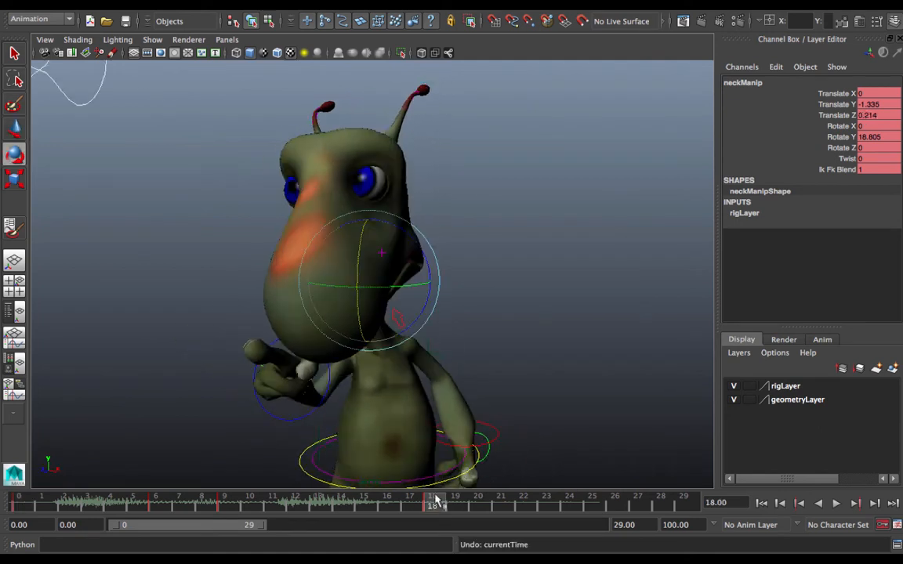
{"action": "key", "text": "alt+v"}
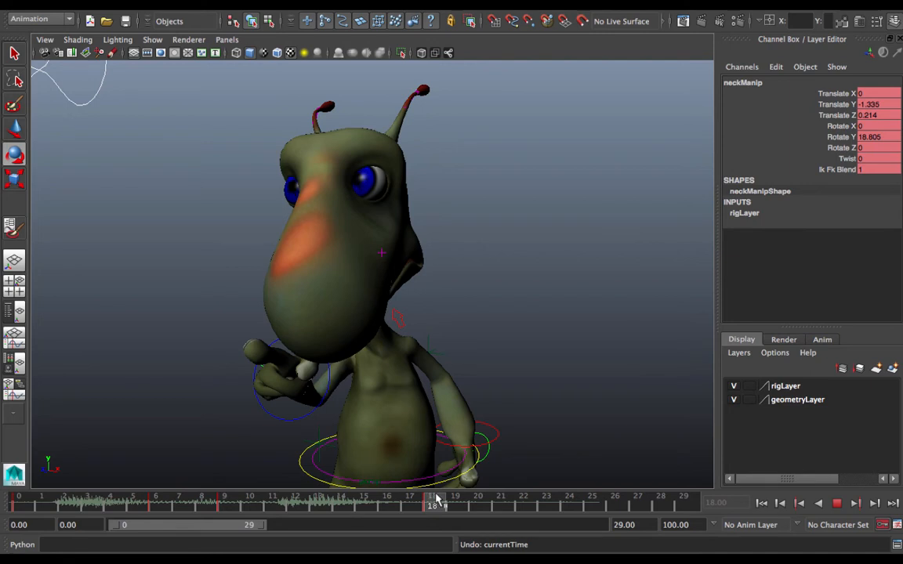
{"action": "left_click", "coordinate": [156, 506]}
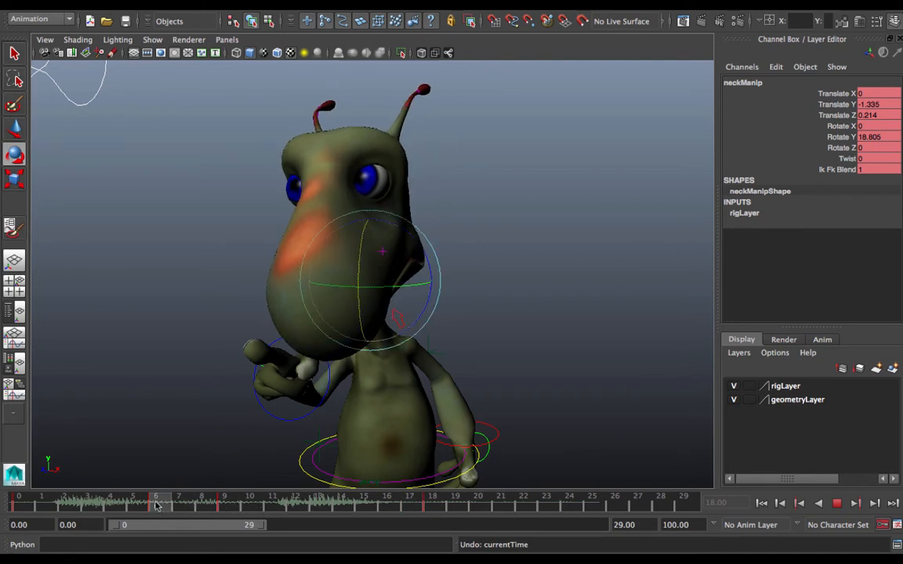
{"action": "key", "text": "alt+v"}
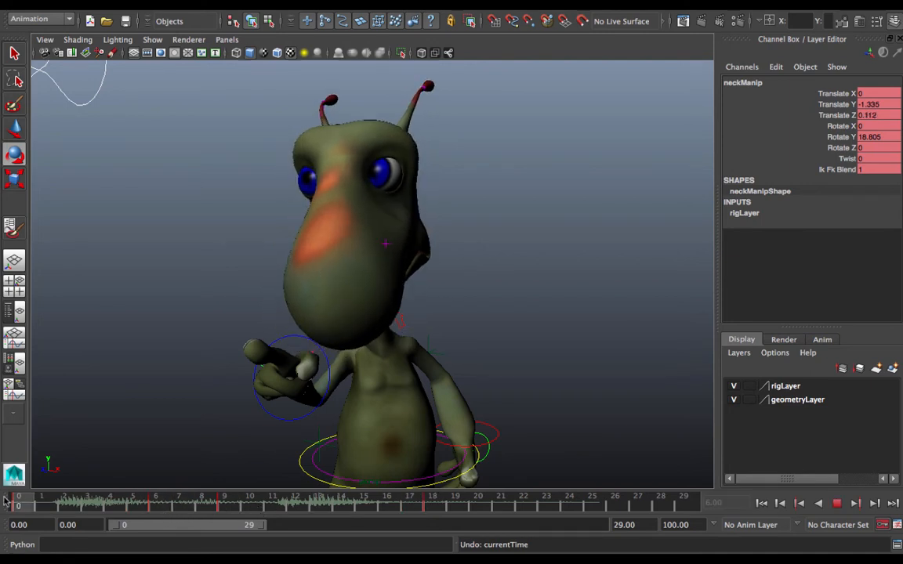
{"action": "left_click", "coordinate": [162, 506]}
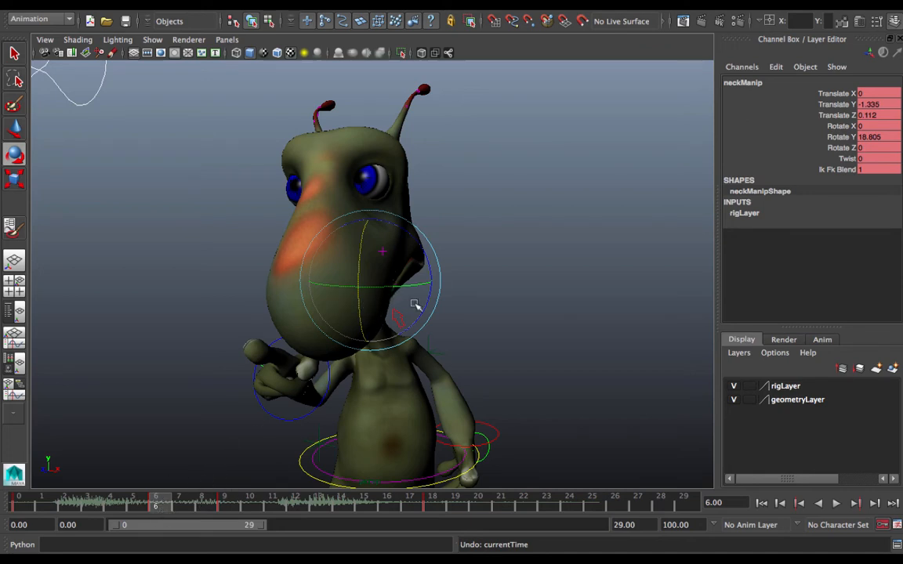
Select the Head joint, key its rotation at frame 0 and turn it aside to Rotate X -49.463
{"action": "left_click_drag", "start_coordinate": [467, 269], "coordinate": [371, 245]}
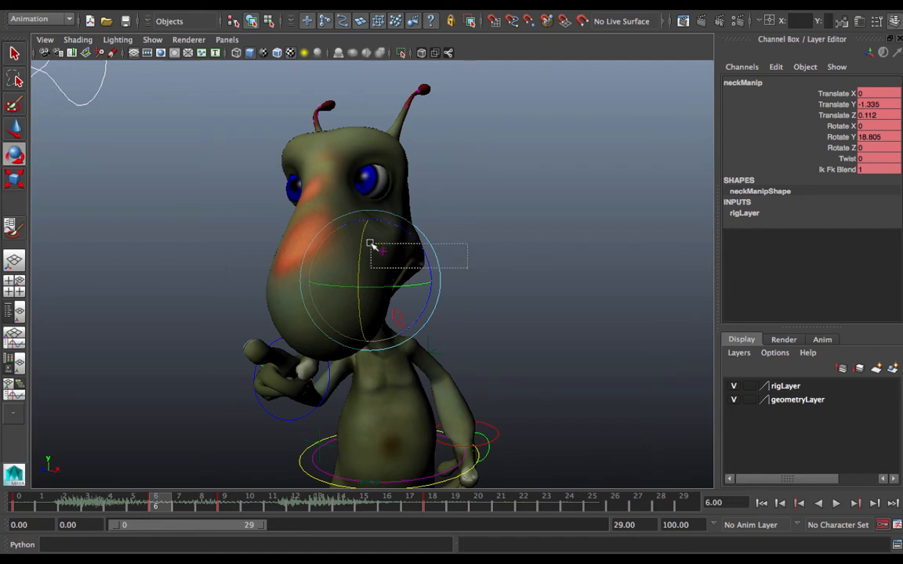
{"action": "left_click_drag", "start_coordinate": [371, 245], "coordinate": [371, 248]}
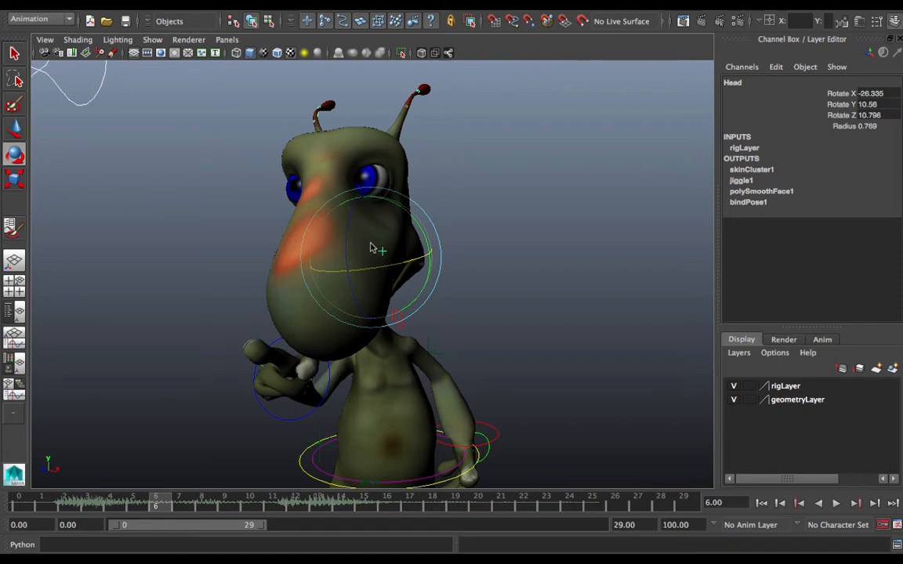
{"action": "left_click", "coordinate": [21, 505]}
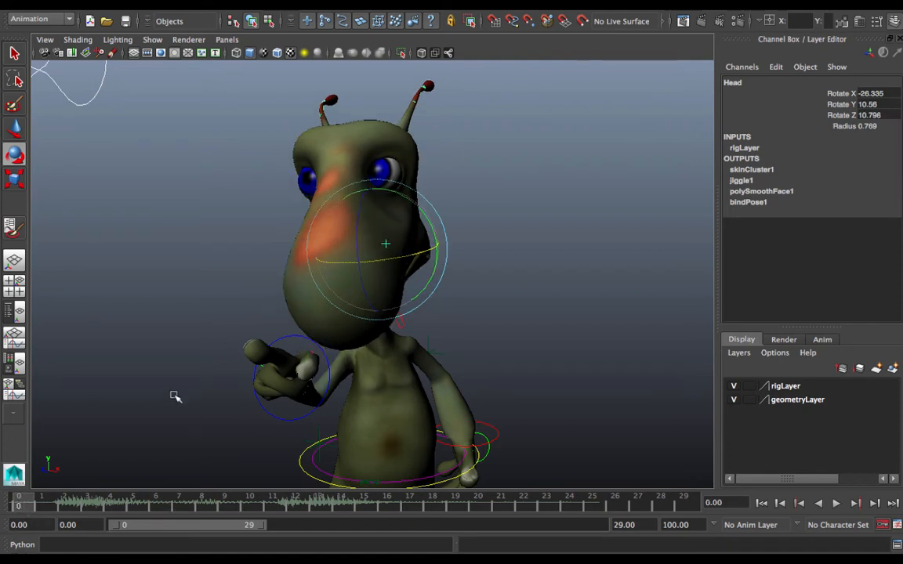
{"action": "key", "text": "s"}
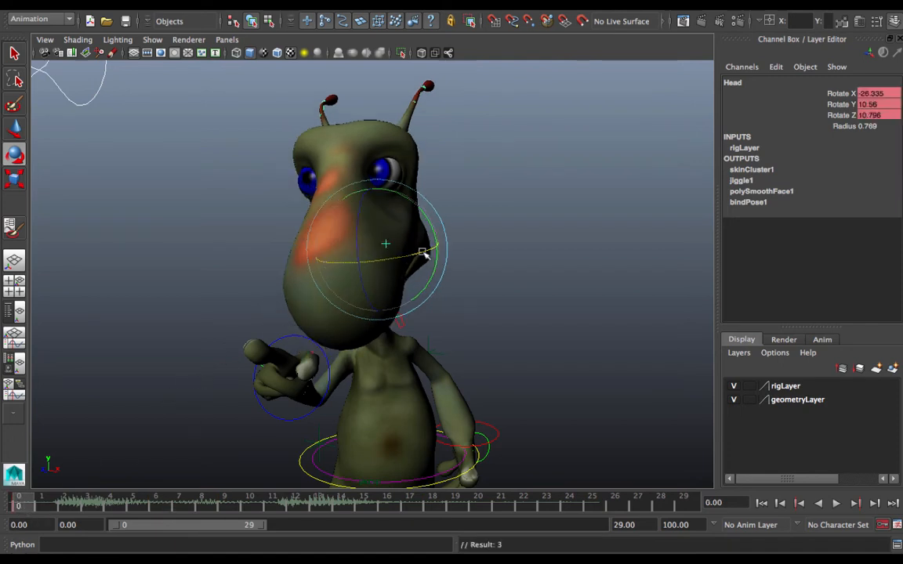
{"action": "left_click_drag", "start_coordinate": [416, 255], "coordinate": [391, 262]}
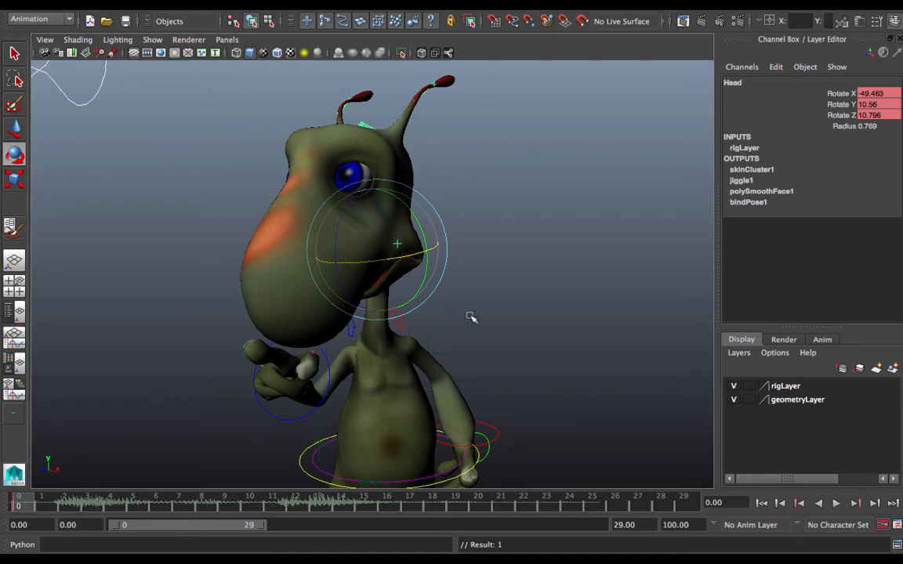
At frame 6, turn the Head joint toward the front to Rotate X -10.645
{"action": "left_click_drag", "start_coordinate": [34, 508], "coordinate": [157, 503]}
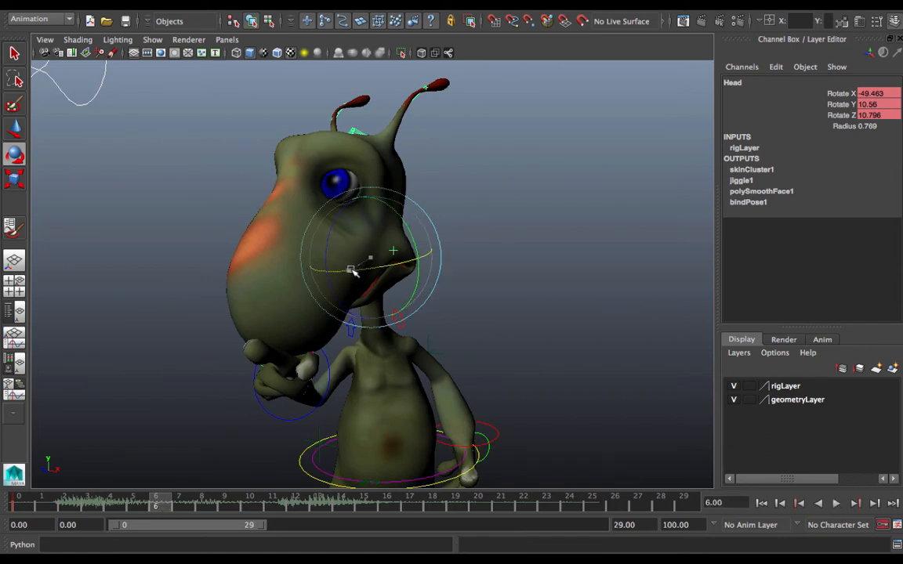
{"action": "left_click_drag", "start_coordinate": [349, 268], "coordinate": [397, 267]}
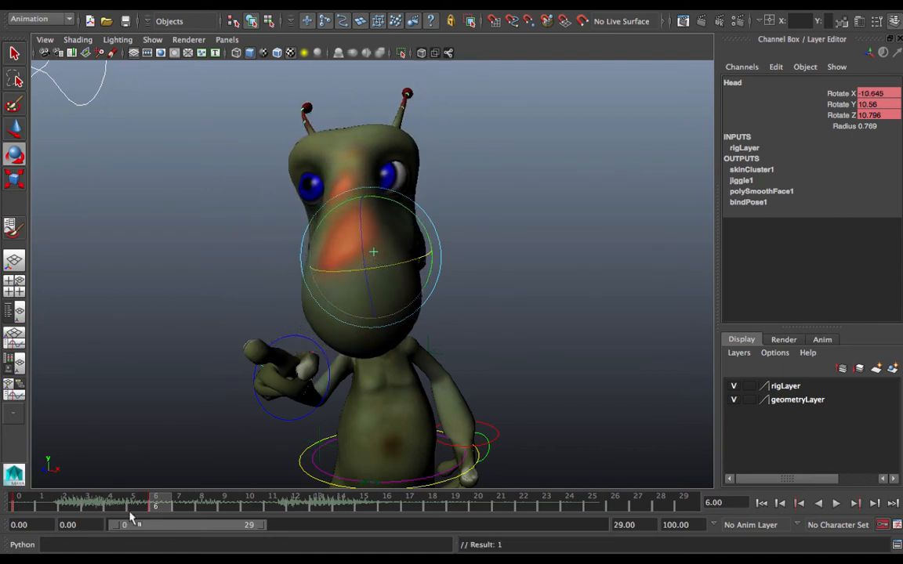
{"action": "key", "text": "alt+v"}
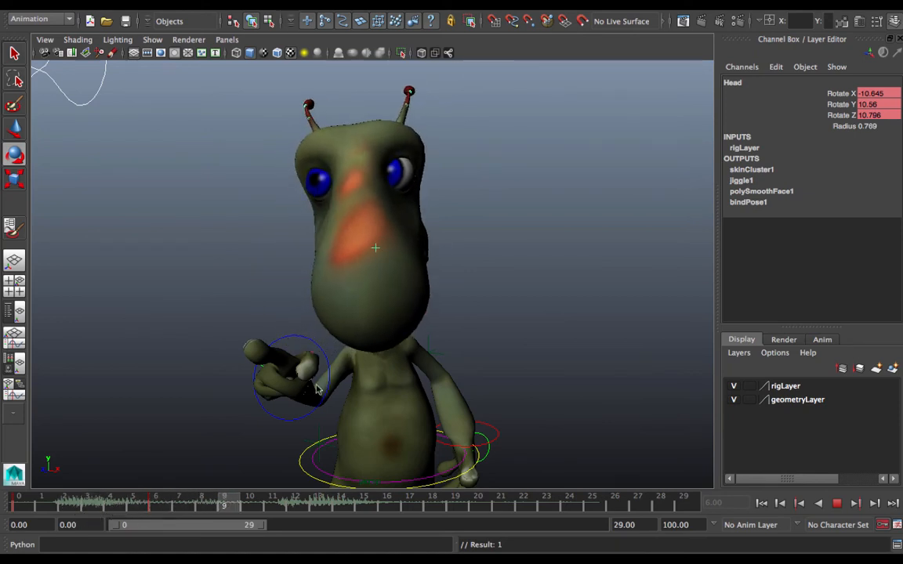
At frame 9, turn the Head joint slightly back to Rotate X -21.525 and key it
{"action": "key", "text": "alt+v"}
{"action": "left_click_drag", "start_coordinate": [401, 258], "coordinate": [390, 257]}
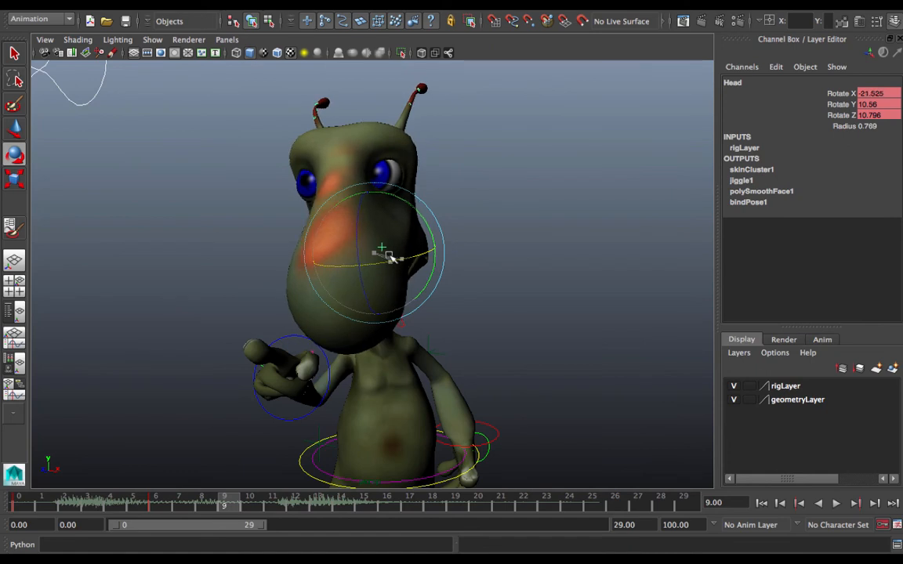
{"action": "key", "text": "s"}
At frame 18, raise and turn the Head joint to Rotate X -6.172, Y 7.614, Z -1.477
{"action": "key", "text": "alt+v"}
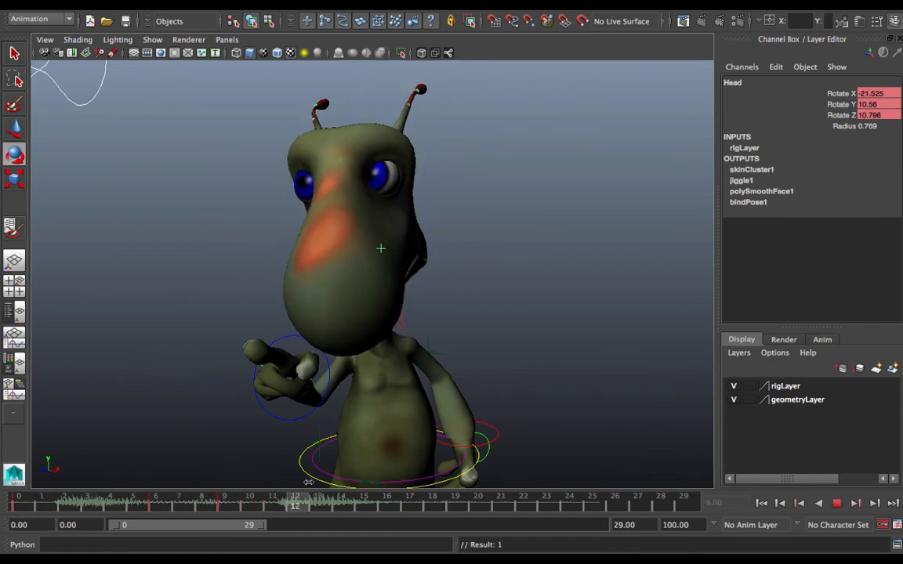
{"action": "key", "text": "alt+v"}
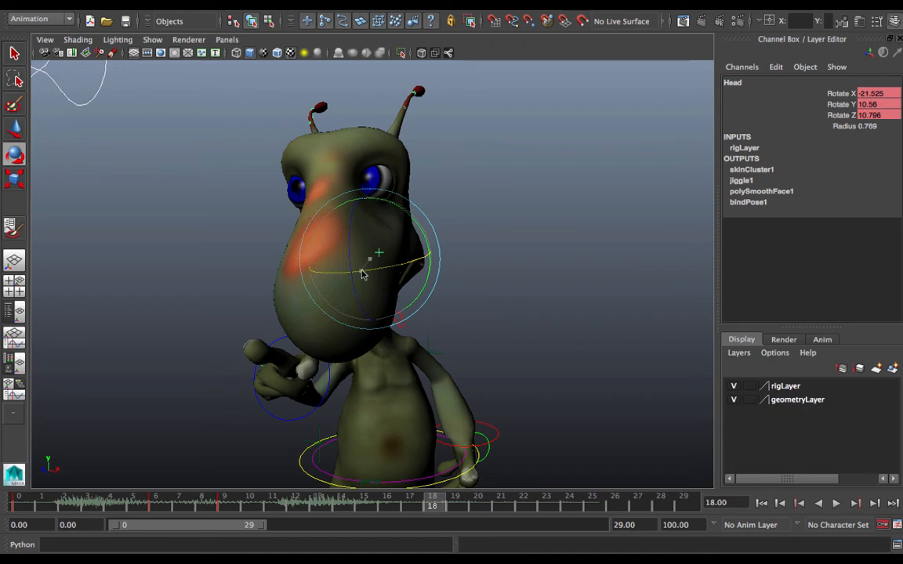
{"action": "left_click_drag", "start_coordinate": [361, 272], "coordinate": [358, 243]}
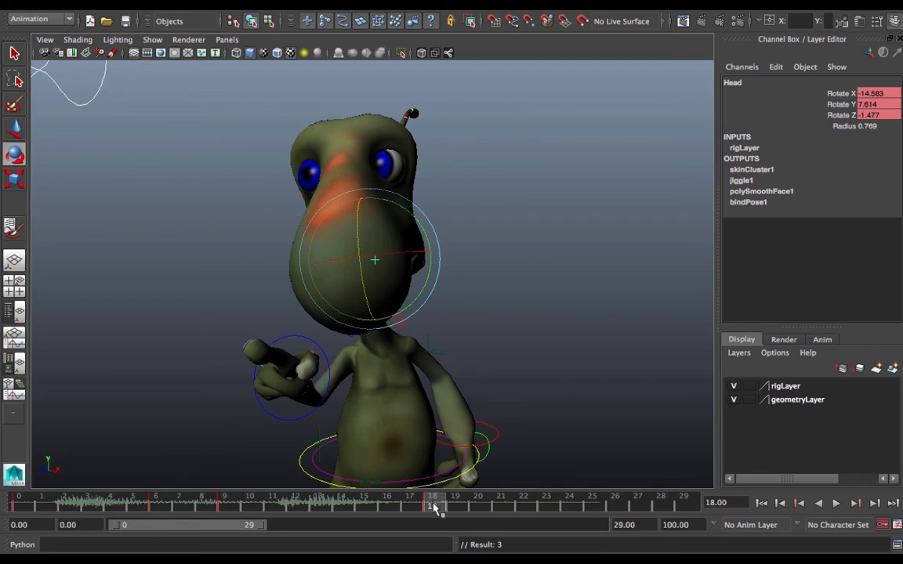
{"action": "key", "text": "alt+v"}
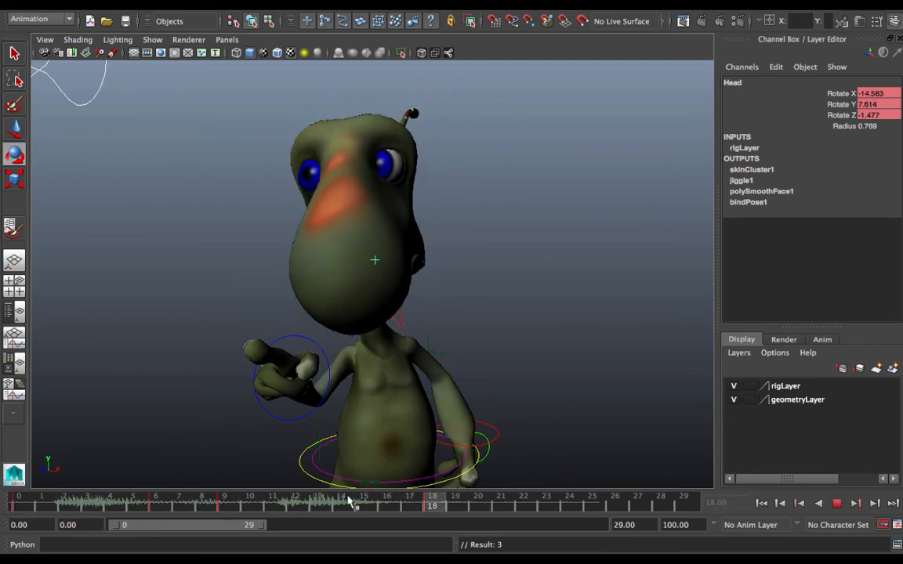
{"action": "mouse_move", "coordinate": [351, 502]}
{"action": "left_mouse_down"}
{"action": "mouse_move", "coordinate": [226, 504]}
{"action": "mouse_move", "coordinate": [432, 503]}
{"action": "left_mouse_up"}
{"action": "left_click_drag", "start_coordinate": [380, 255], "coordinate": [392, 256]}
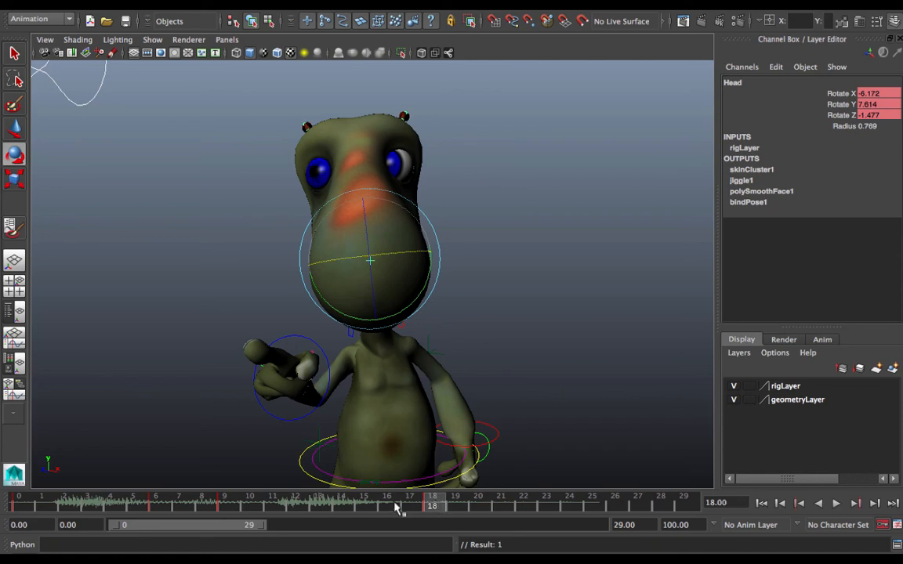
At frame 13, lower the Head joint to Rotate X -13.339, Y 10.867, Z 11.587 and key it
{"action": "left_click_drag", "start_coordinate": [398, 508], "coordinate": [322, 500]}
{"action": "left_click", "coordinate": [315, 222]}
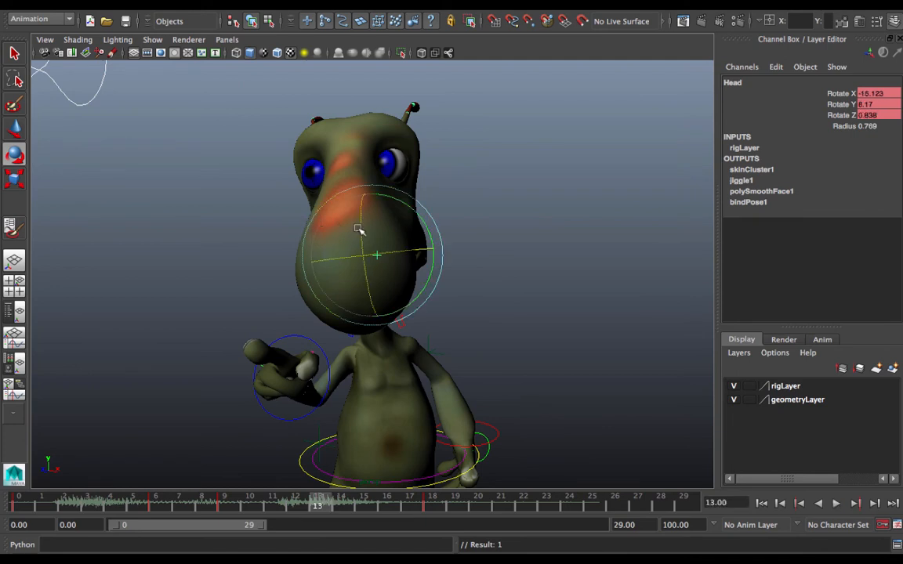
{"action": "left_click_drag", "start_coordinate": [359, 230], "coordinate": [367, 243]}
{"action": "key", "text": "s"}
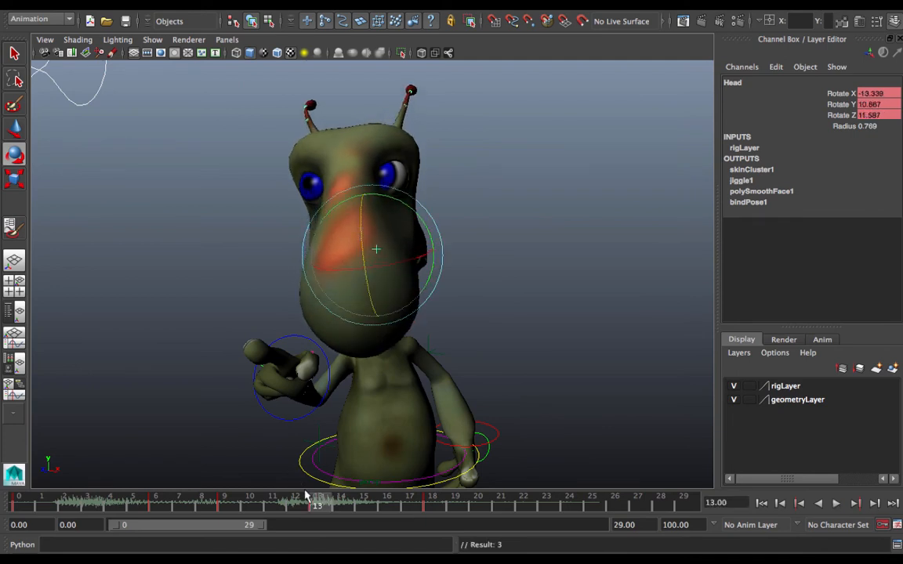
Pose the Head joint's rotation at frame 21 to -5.141, 8.343, 5.94 and at frame 25 to -6.072, 7.694, -0.729
{"action": "key", "text": "alt+v"}
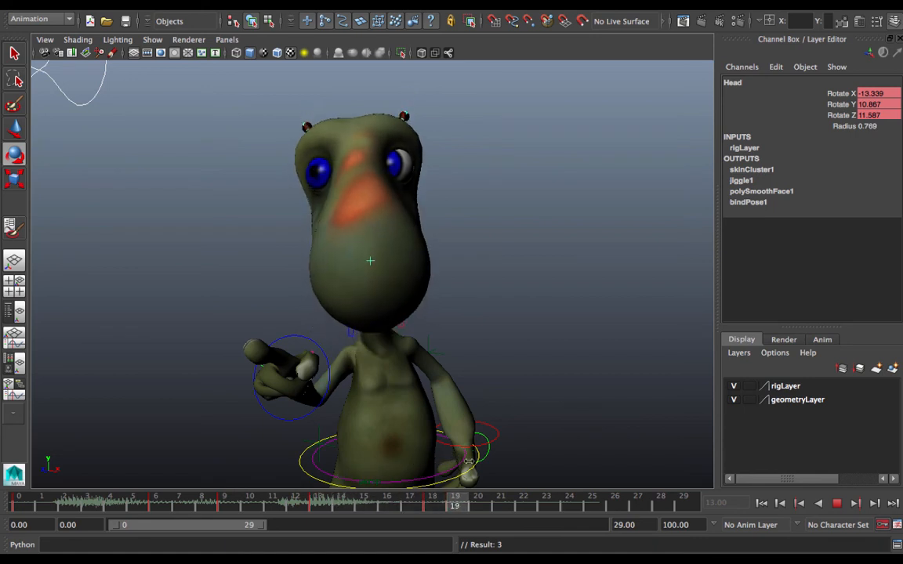
{"action": "key", "text": "Escape"}
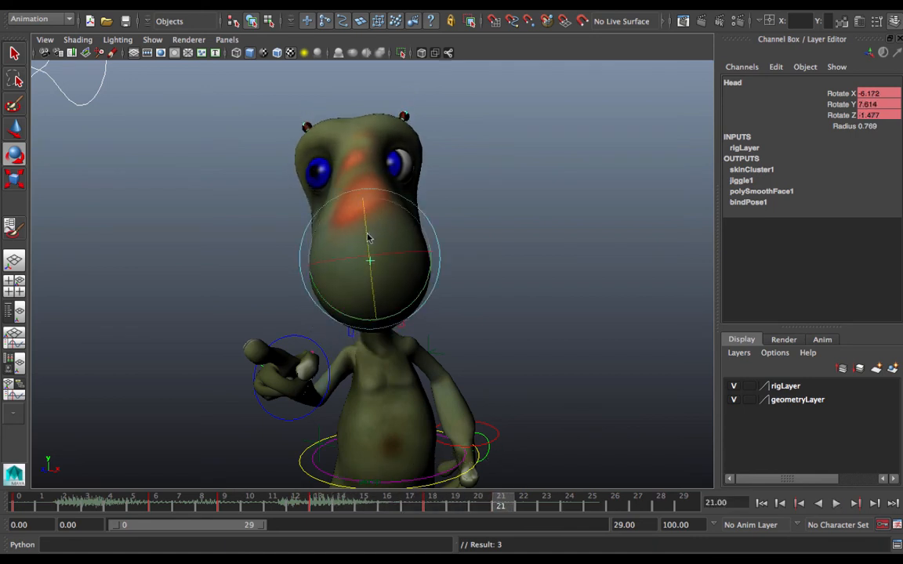
{"action": "left_click_drag", "start_coordinate": [366, 238], "coordinate": [368, 245]}
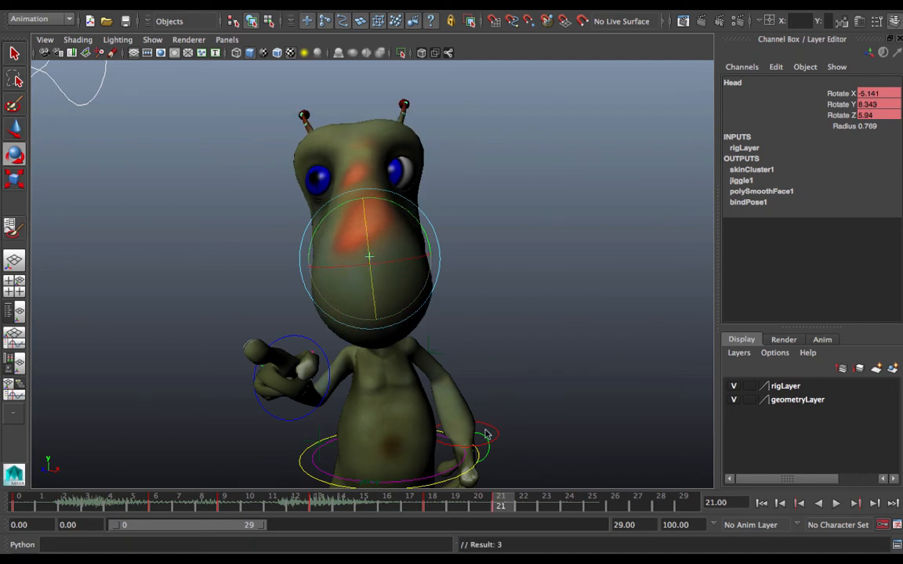
{"action": "left_click_drag", "start_coordinate": [504, 500], "coordinate": [594, 500]}
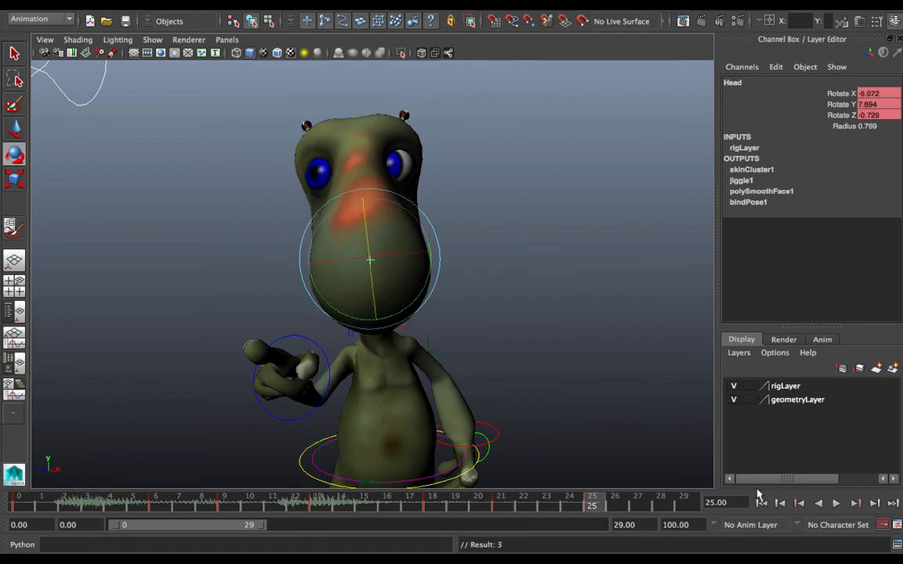
Play the head animation from the first frame and examine it from the character's side
{"action": "left_click", "coordinate": [761, 503]}
{"action": "left_click", "coordinate": [836, 504]}
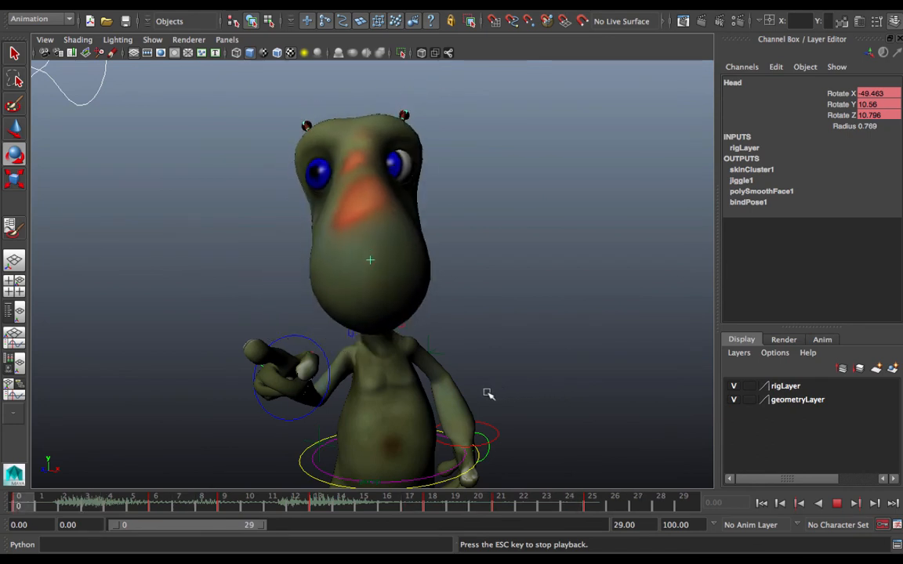
{"action": "left_click_drag", "start_coordinate": [475, 392], "coordinate": [445, 391], "text": "alt"}
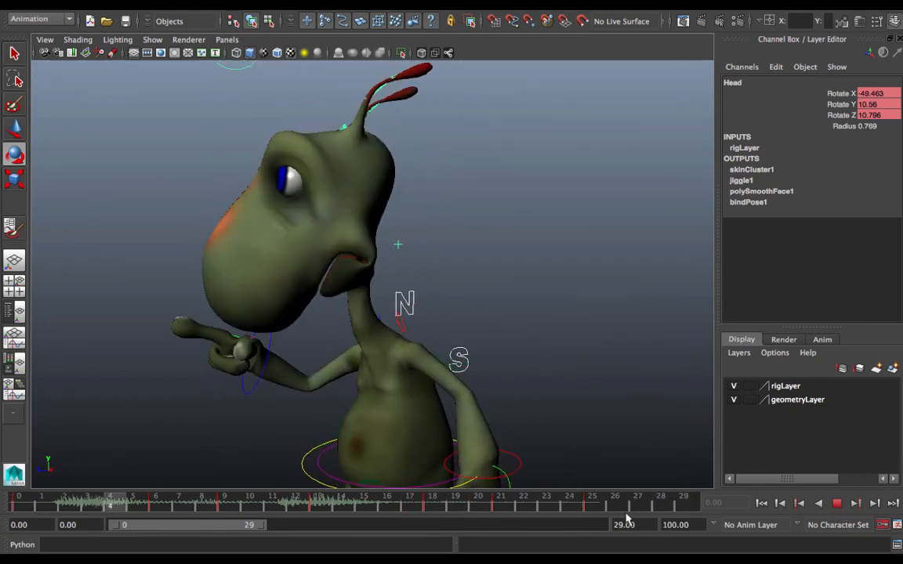
{"action": "left_click", "coordinate": [834, 504]}
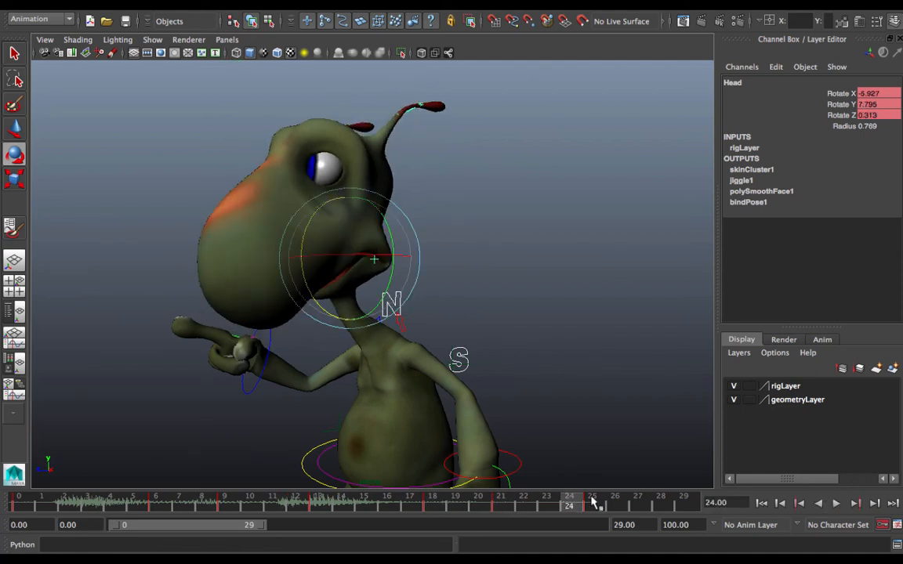
Delete the Head joint's keys at frames 21 and 25
{"action": "left_click", "coordinate": [430, 504]}
{"action": "double_click", "coordinate": [503, 510]}
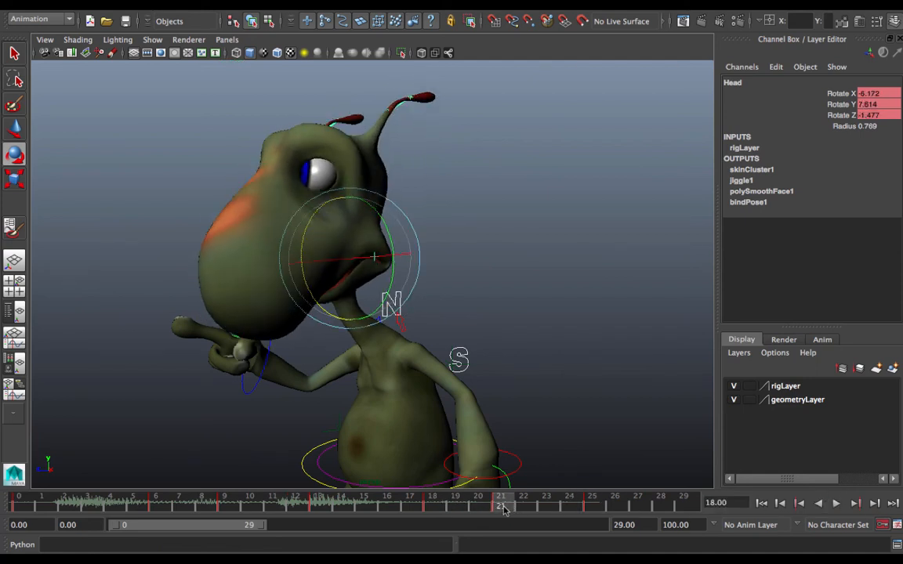
{"action": "left_click", "coordinate": [503, 510]}
{"action": "right_click", "coordinate": [505, 510]}
{"action": "left_click", "coordinate": [533, 355]}
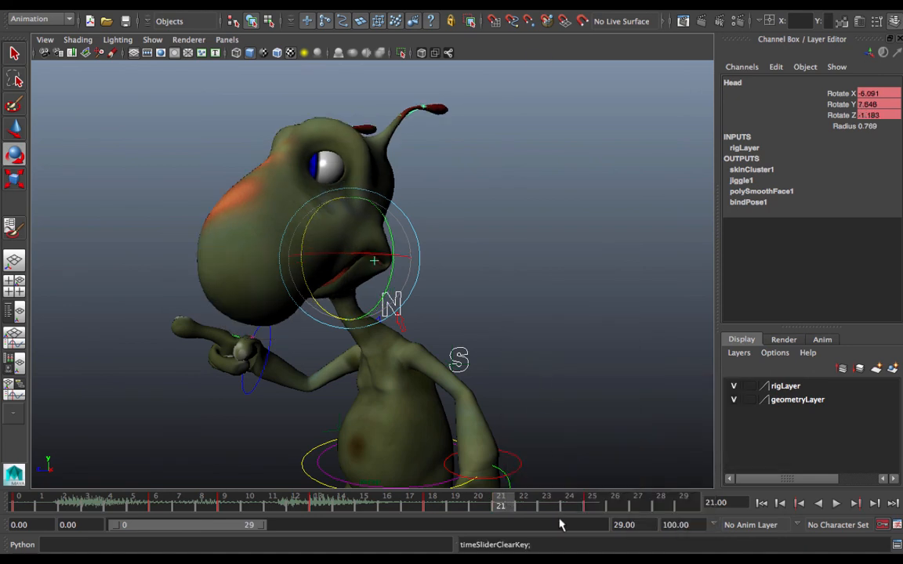
{"action": "left_click", "coordinate": [587, 505]}
{"action": "right_click", "coordinate": [589, 507]}
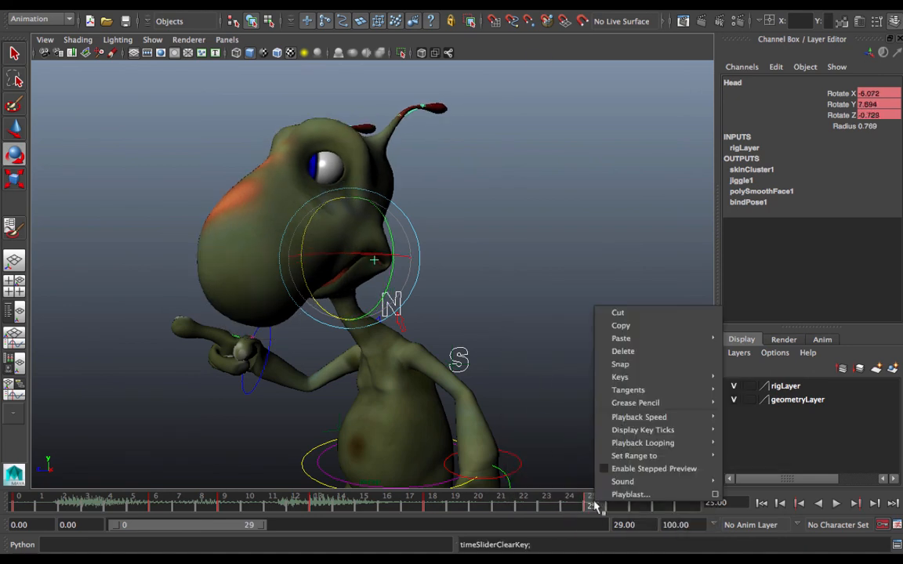
{"action": "left_click", "coordinate": [625, 350]}
Copy the Head joint's frame 18 pose to a key at frame 25 and delete the key at frame 18
{"action": "left_click", "coordinate": [432, 510]}
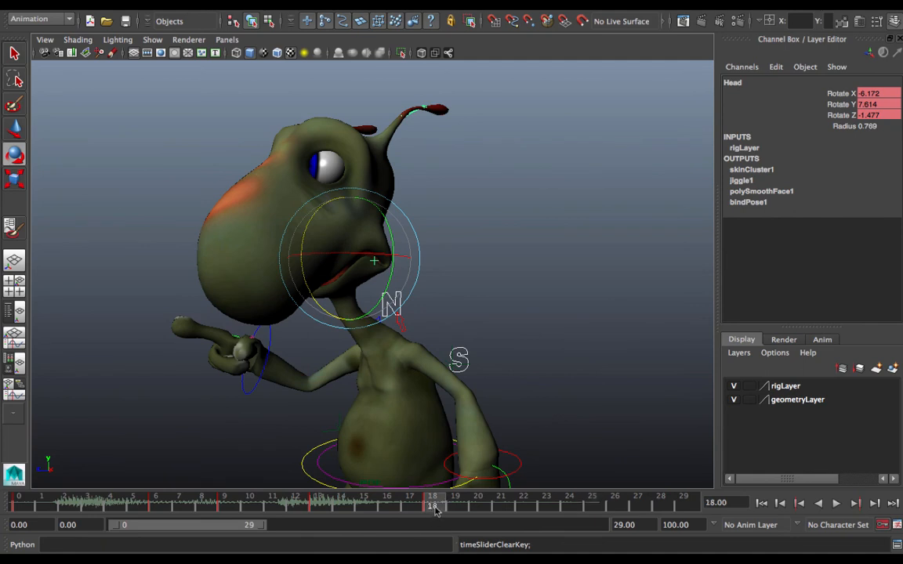
{"action": "left_click_drag", "start_coordinate": [435, 509], "coordinate": [595, 509]}
{"action": "left_click", "coordinate": [433, 508]}
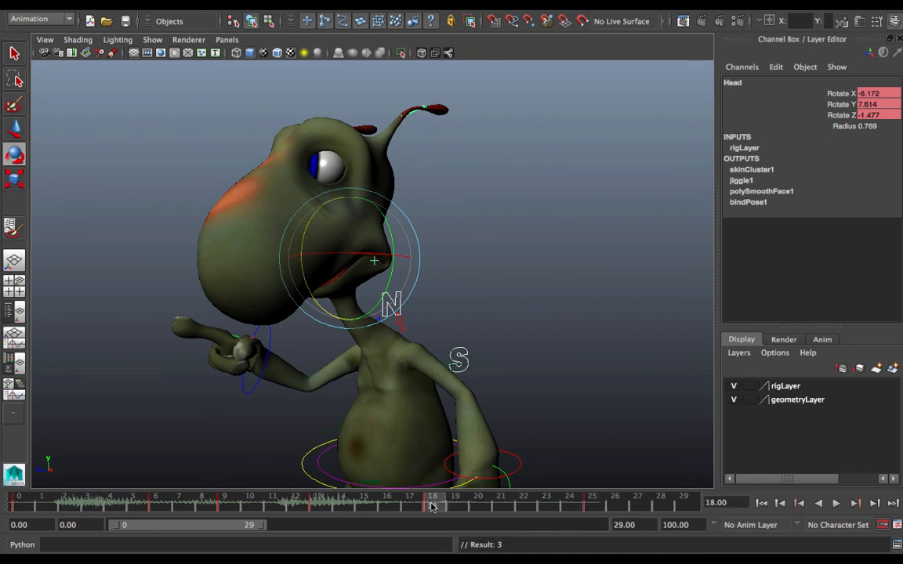
{"action": "right_click", "coordinate": [434, 507]}
{"action": "left_click", "coordinate": [451, 356]}
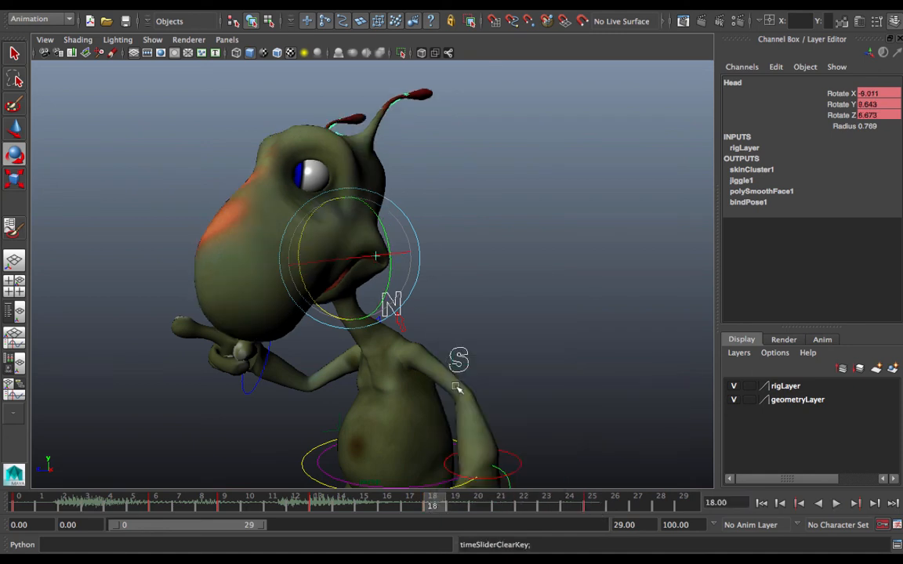
Play the revised head animation from the first frame while viewing the character from both sides
{"action": "left_click", "coordinate": [762, 504]}
{"action": "left_click", "coordinate": [836, 504]}
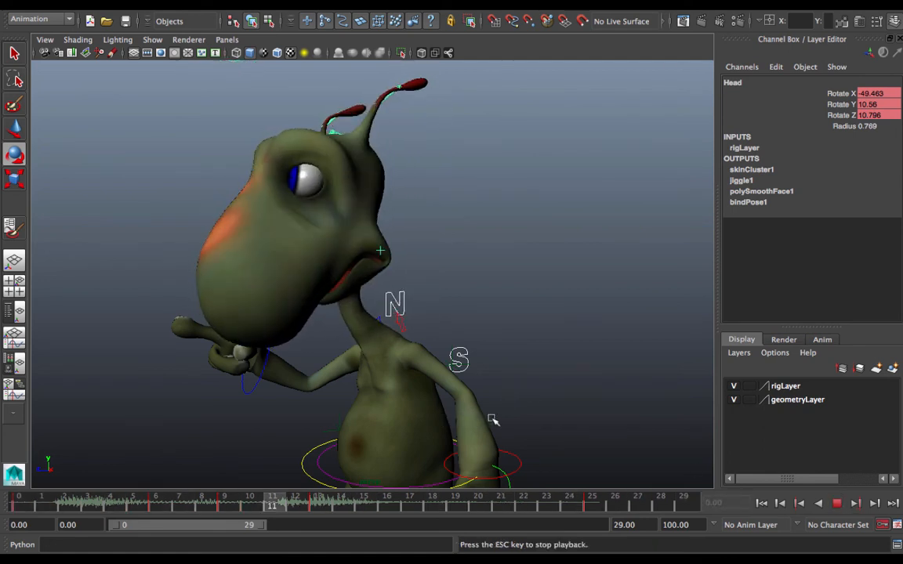
{"action": "left_click_drag", "start_coordinate": [544, 419], "coordinate": [571, 418], "text": "alt"}
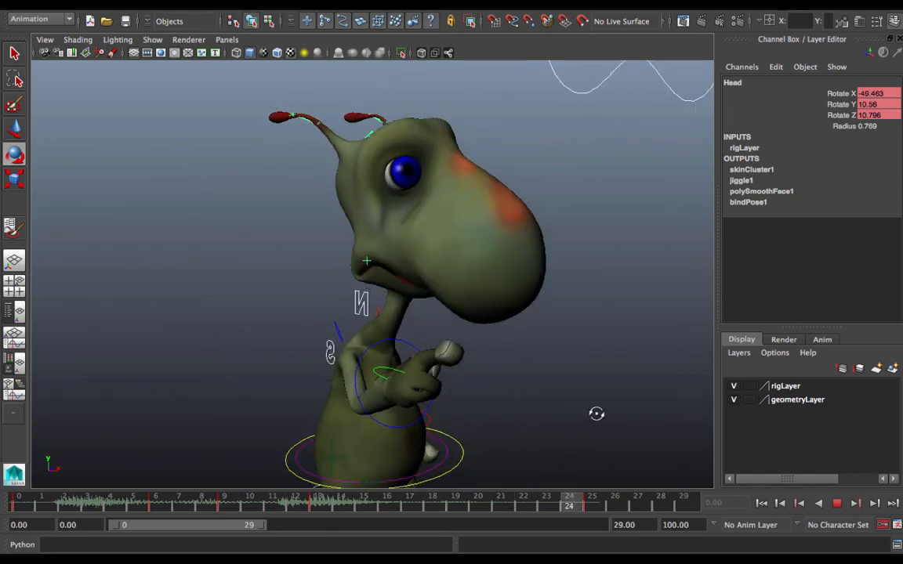